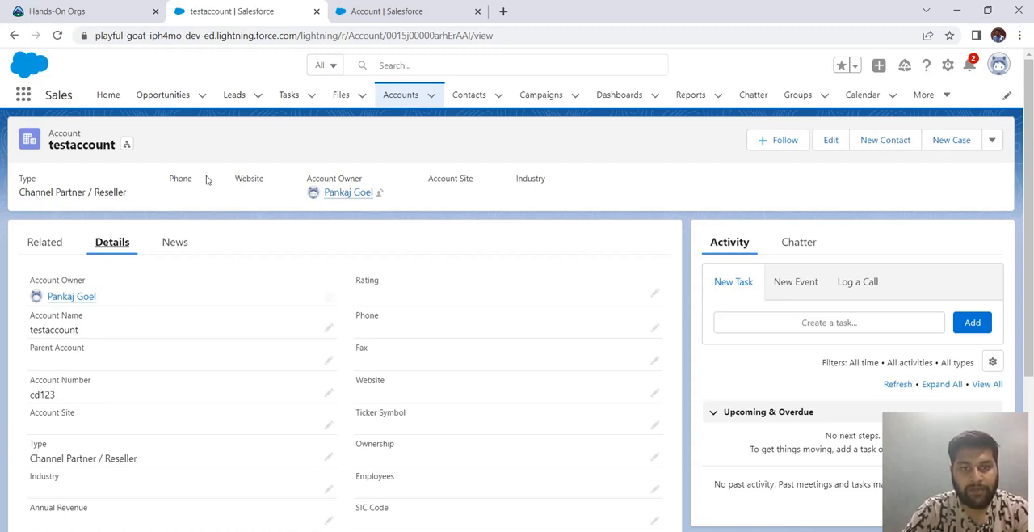
- Examine the testaccount record's available actions, its activity forms for tasks and events, and its related lists
mouse_move(81, 296)
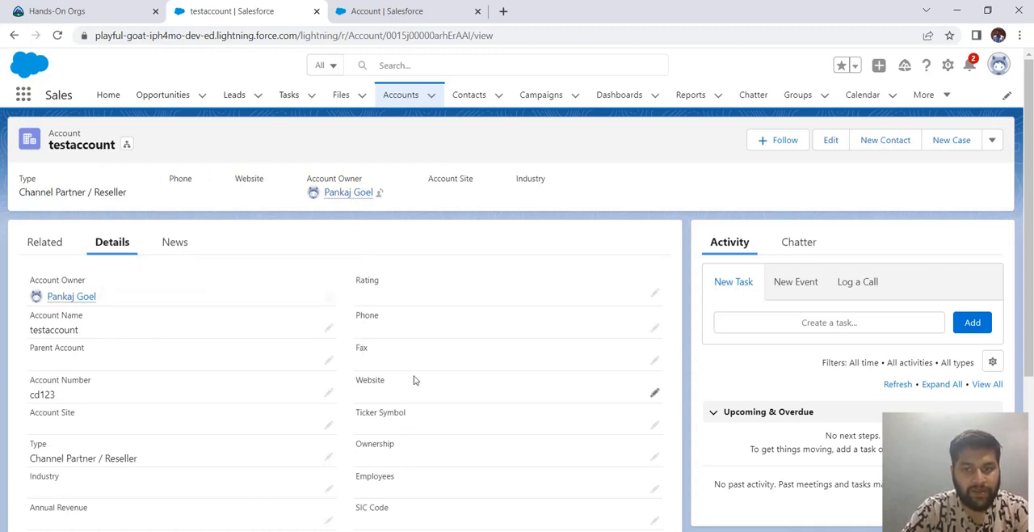
left_click(993, 141)
left_click(703, 238)
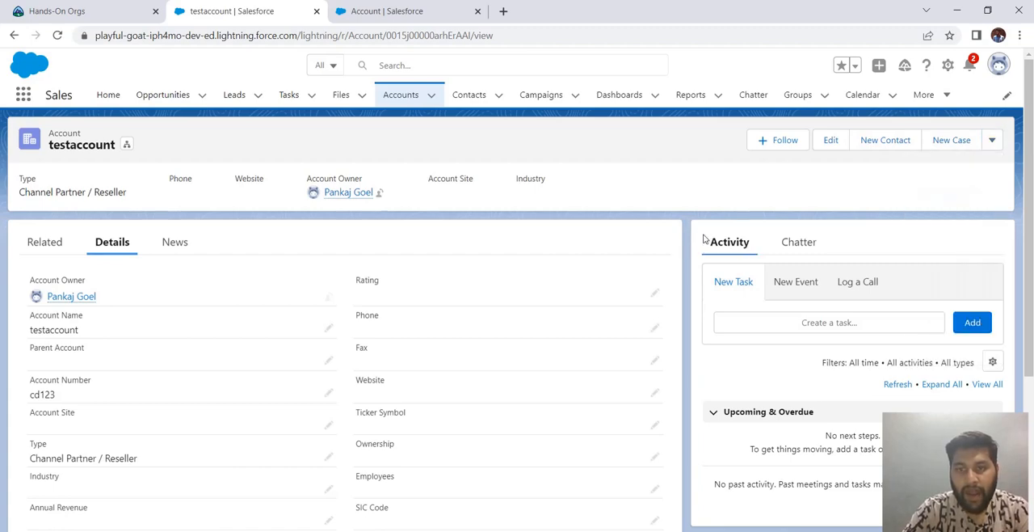
left_click(855, 285)
left_click(801, 291)
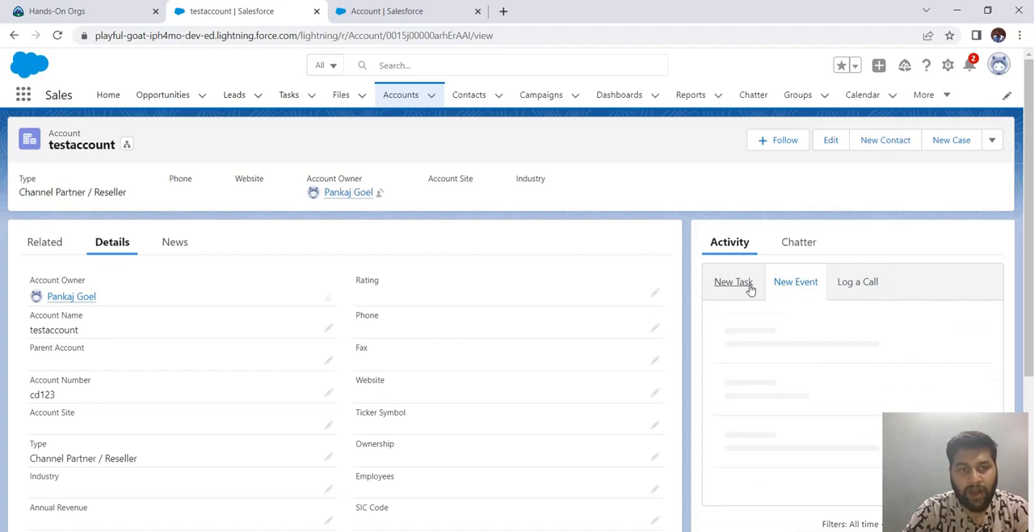
left_click(749, 286)
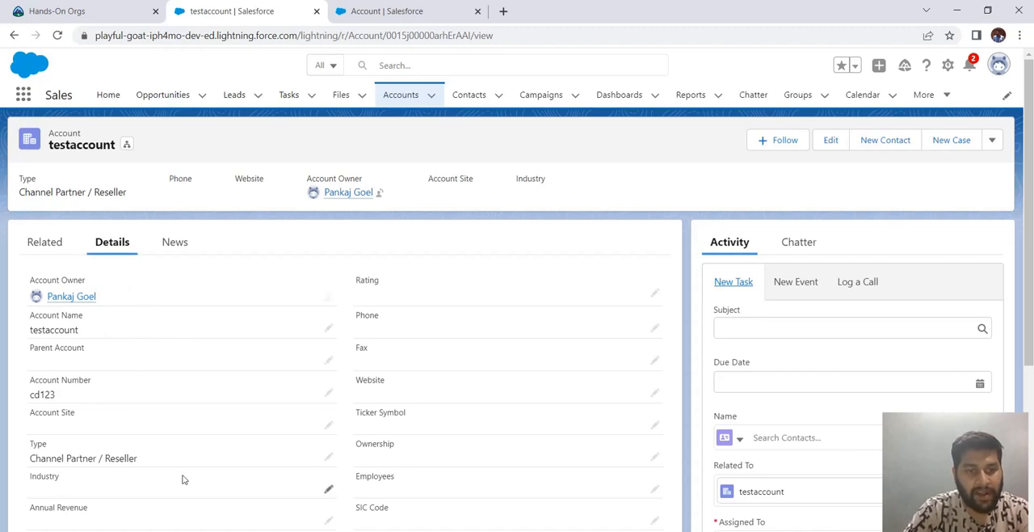
left_click(46, 240)
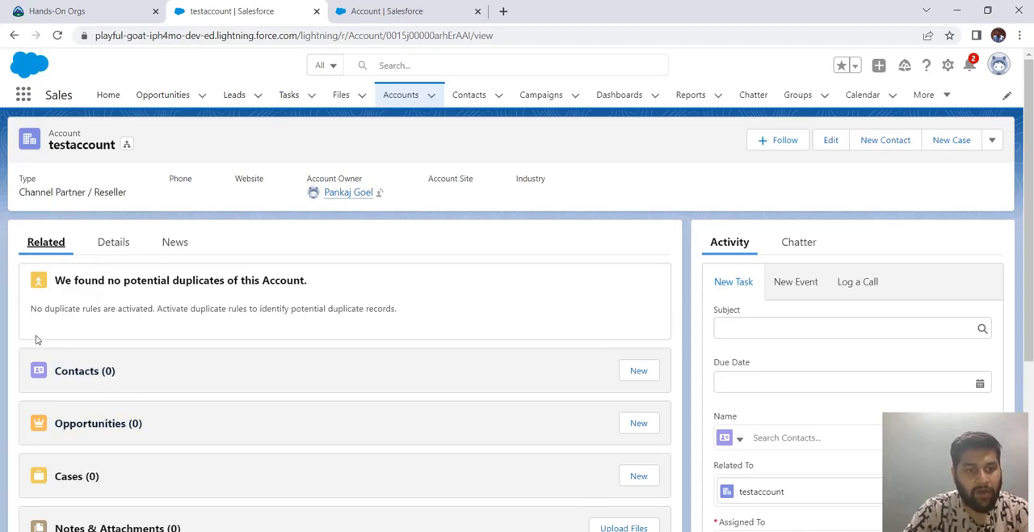
scroll(161, 356, "down", 3)
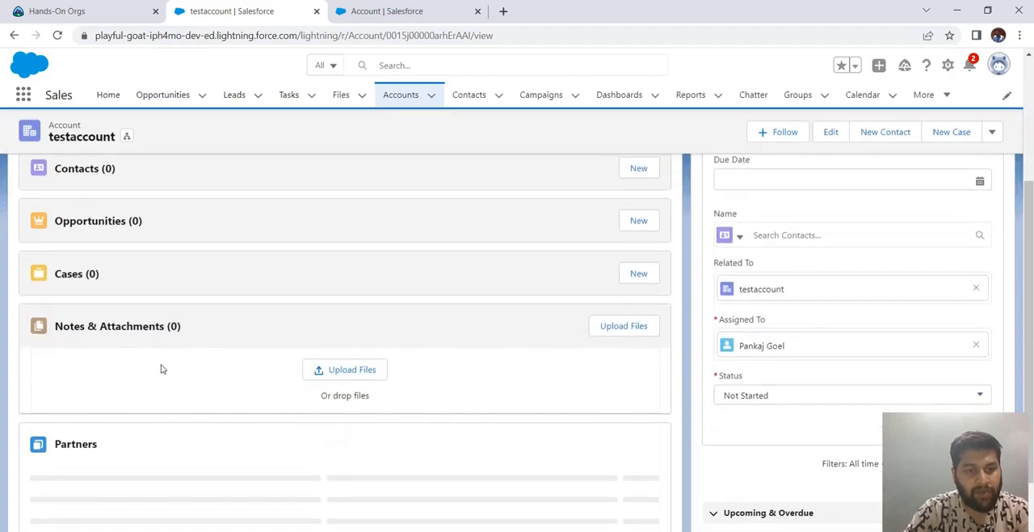
scroll(166, 370, "up", 3)
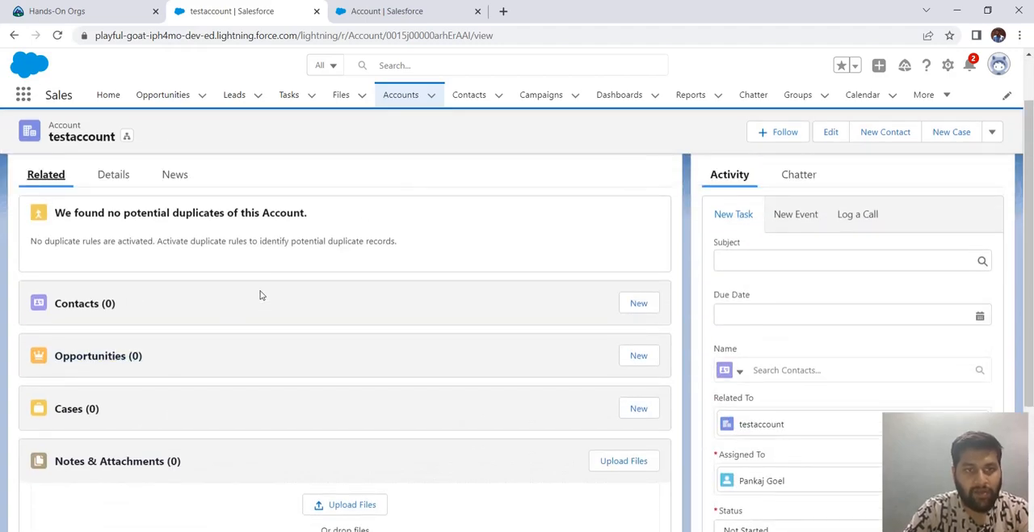
- Open the Burlington Textiles Corp of America account and review its related contacts, opportunities, cases, attachments and partners
left_click(402, 95)
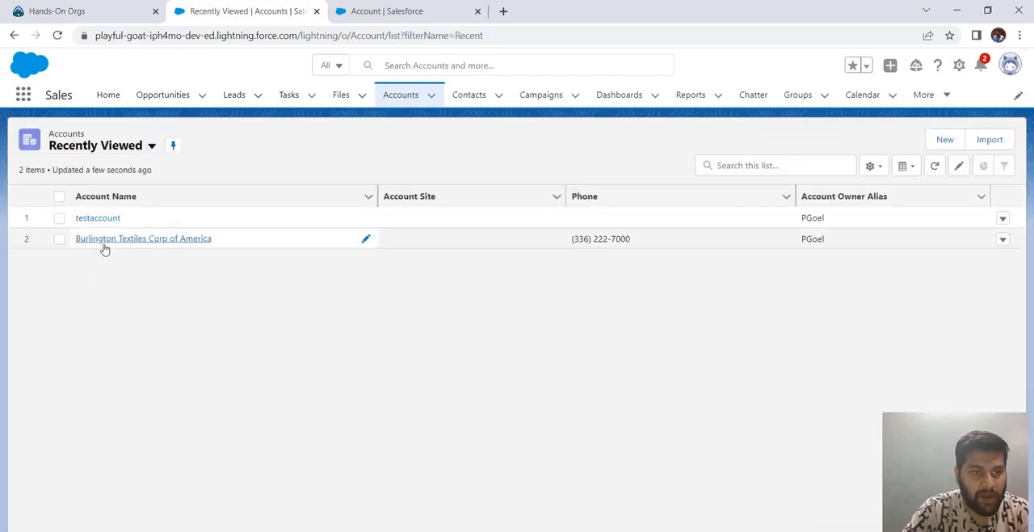
left_click(102, 241)
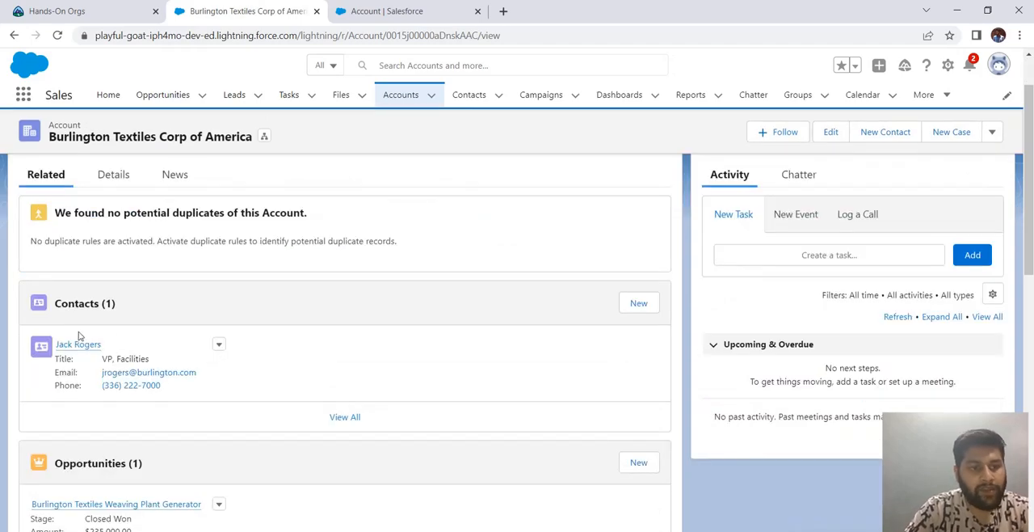
scroll(138, 390, "down", 3)
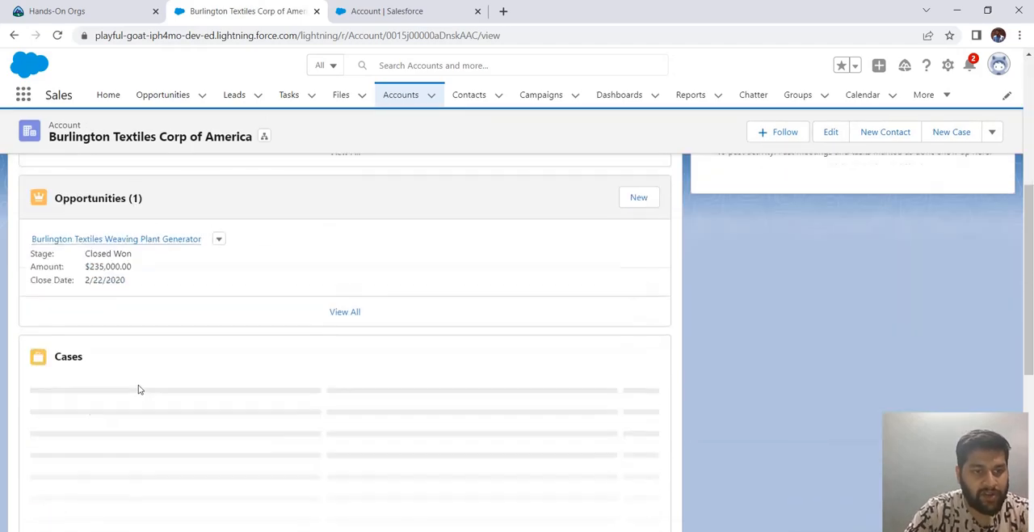
scroll(139, 389, "up", 5)
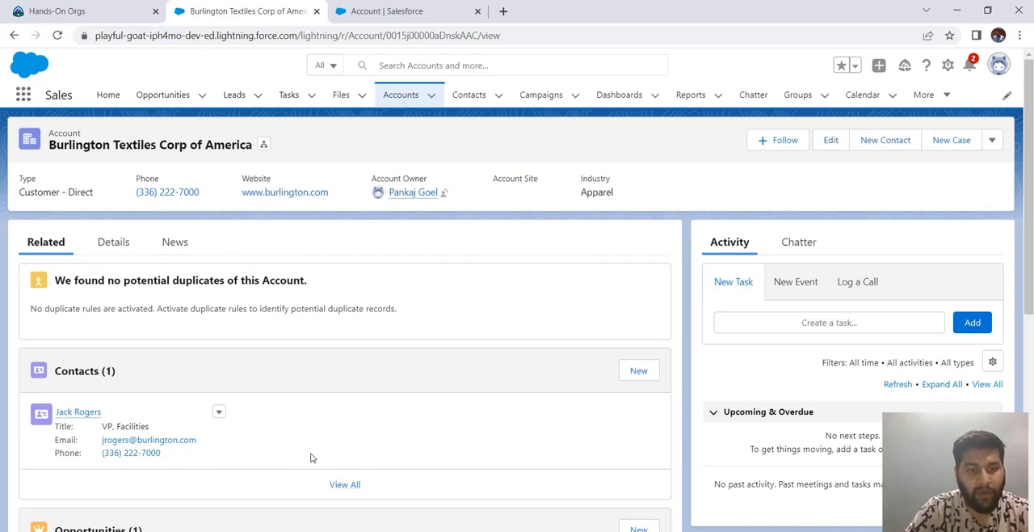
scroll(353, 409, "down", 2)
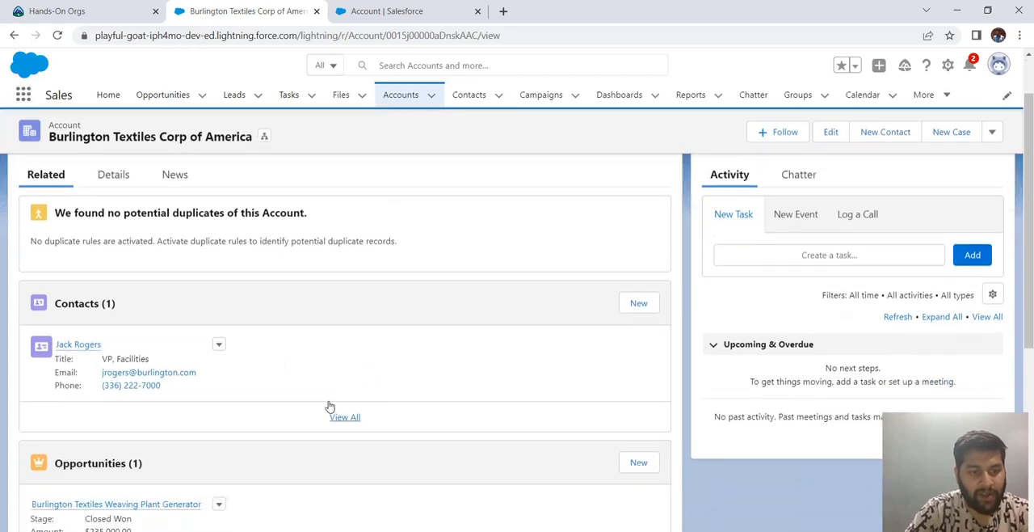
scroll(315, 408, "down", 3)
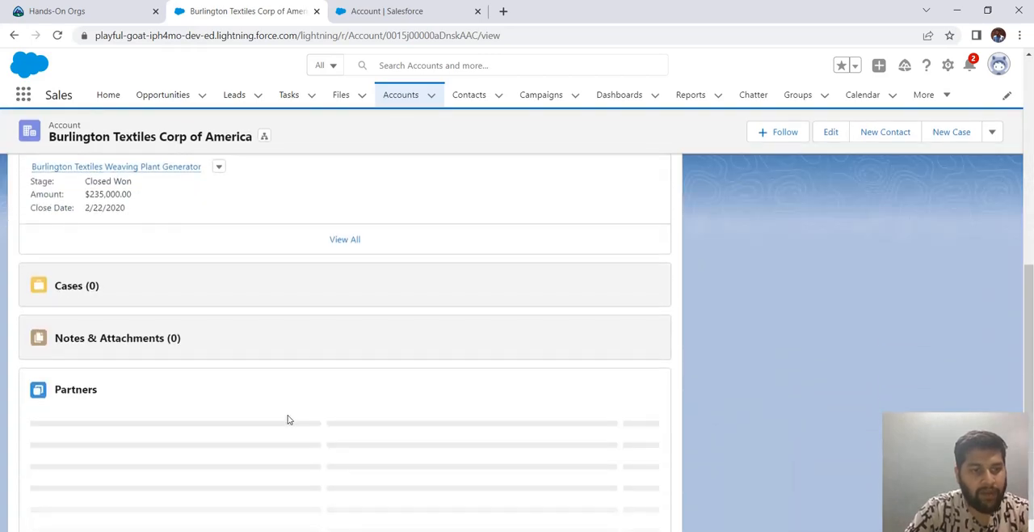
scroll(289, 419, "up", 1)
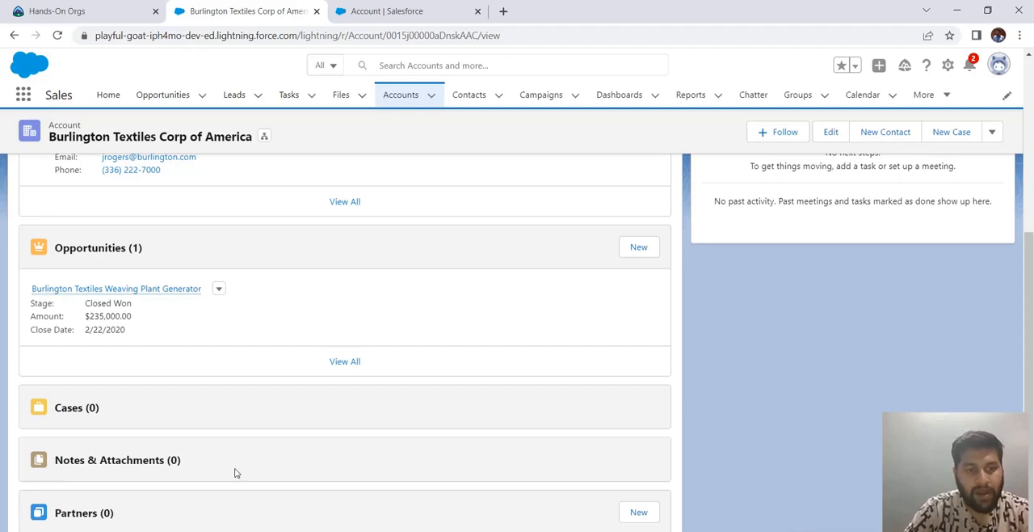
scroll(229, 460, "up", 5)
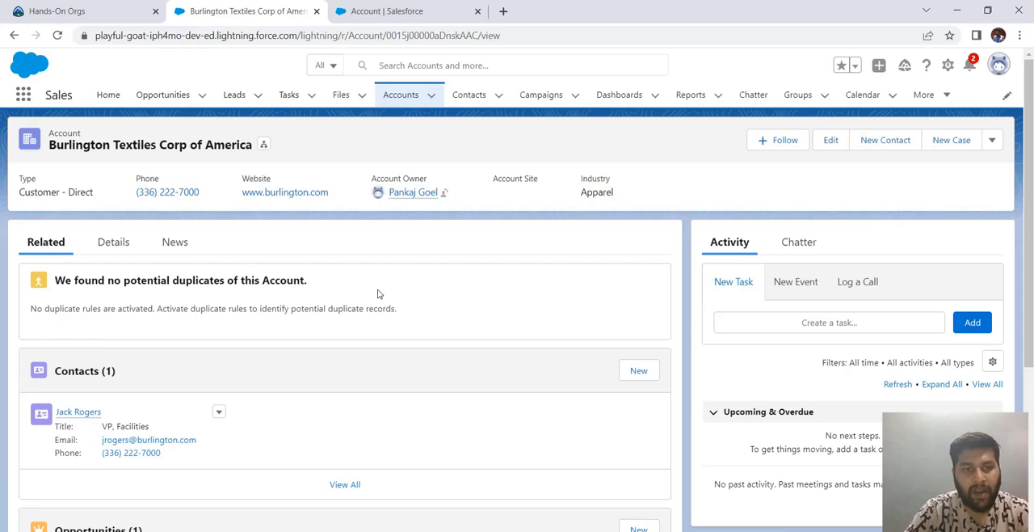
- Review all the detail fields of the Burlington Textiles Corp of America account, down to its description and billing link
left_click(121, 253)
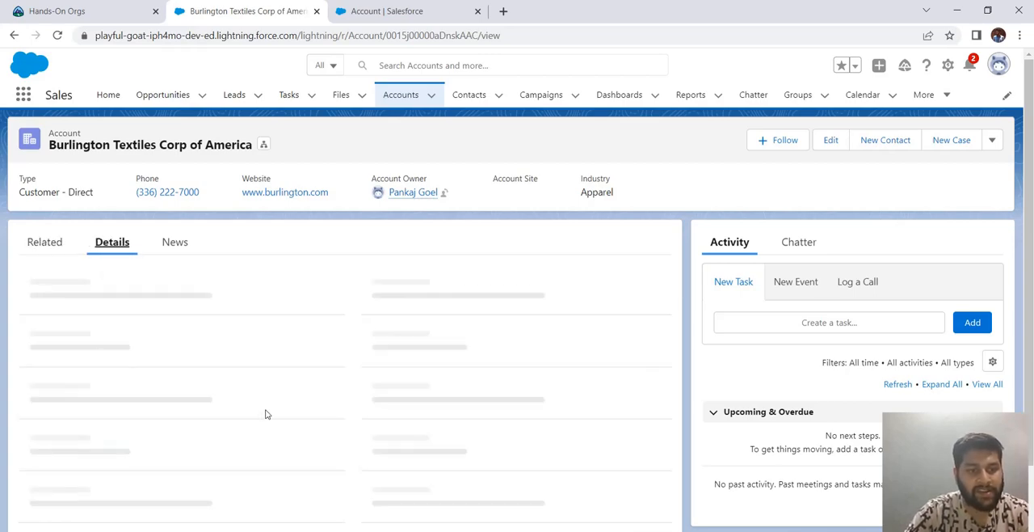
scroll(184, 398, "down", 3)
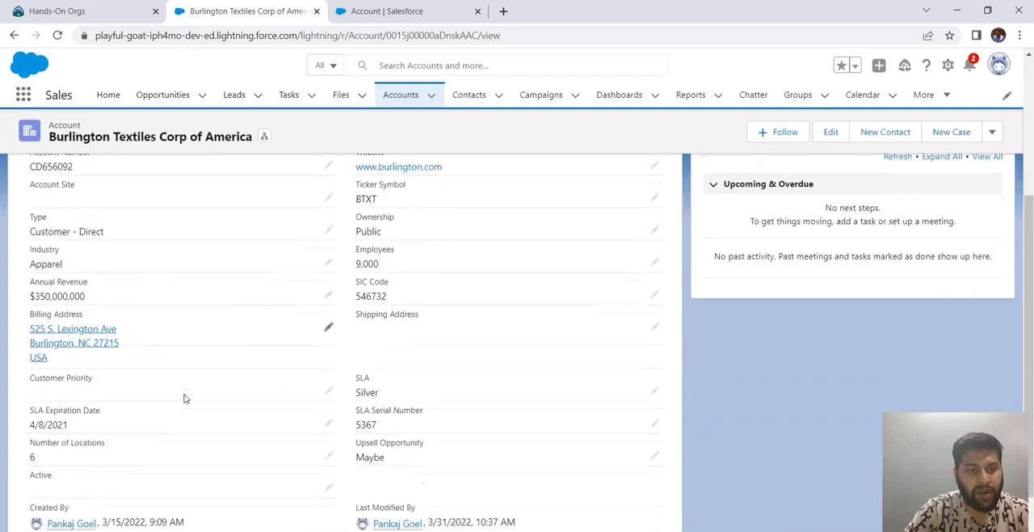
scroll(52, 510, "down", 1)
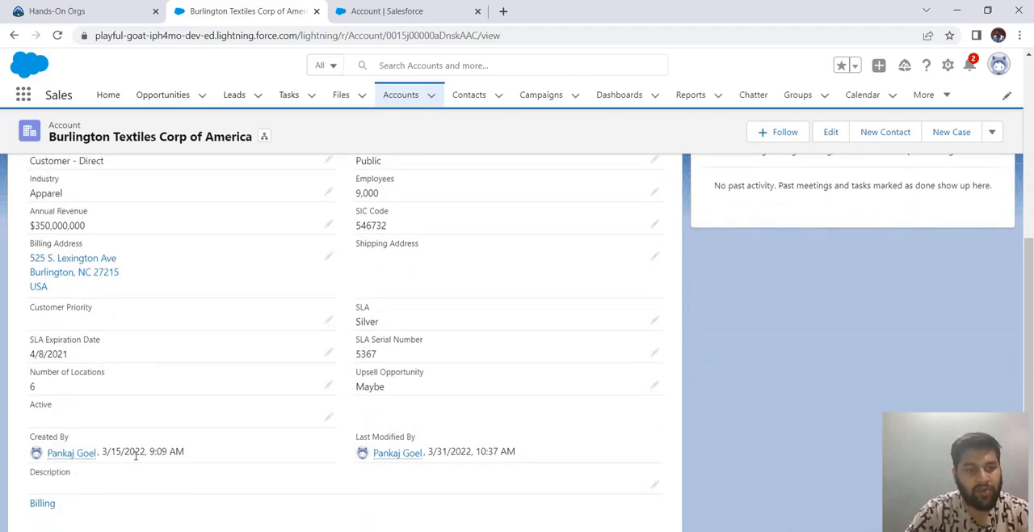
scroll(194, 275, "up", 5)
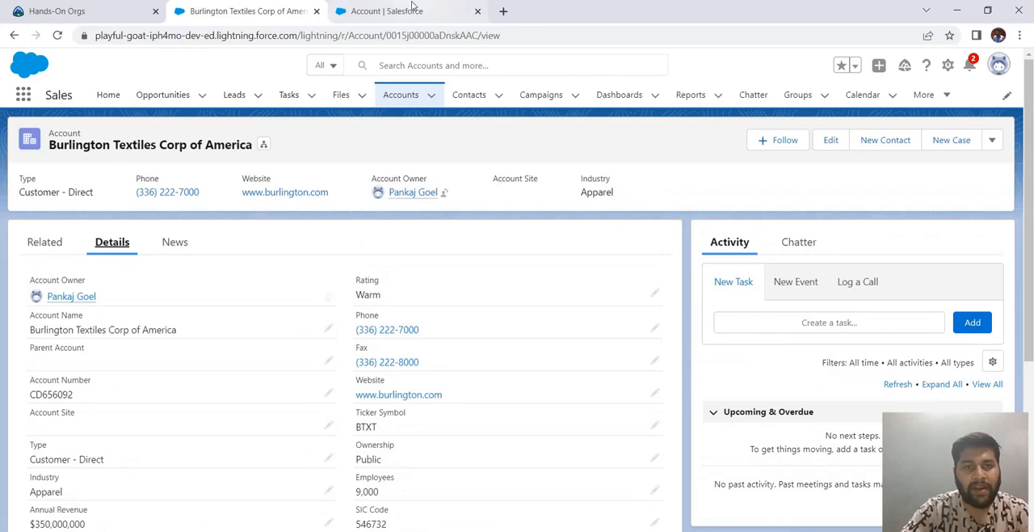
- Go to the Object Manager in Setup and open the page layouts of the Account object
left_click(411, 8)
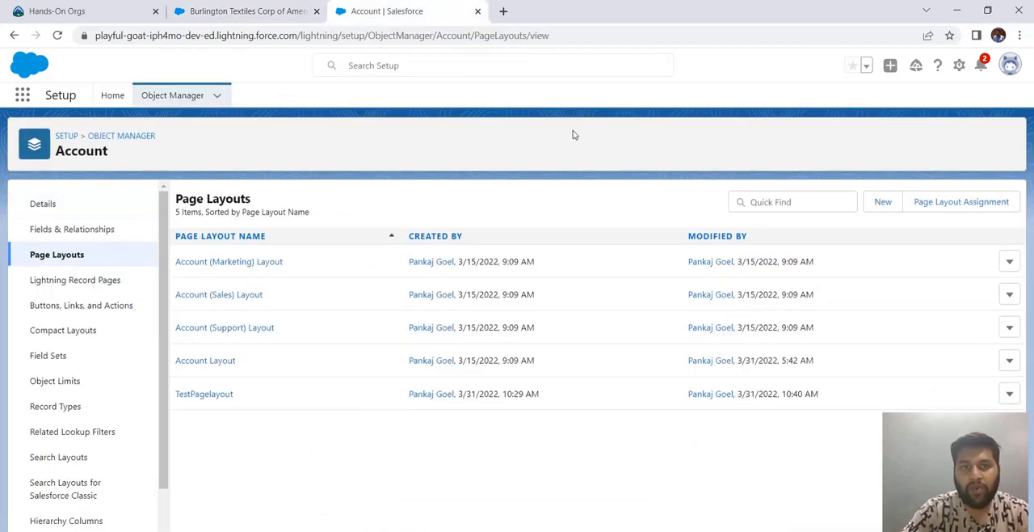
left_click(247, 10)
left_click(948, 65)
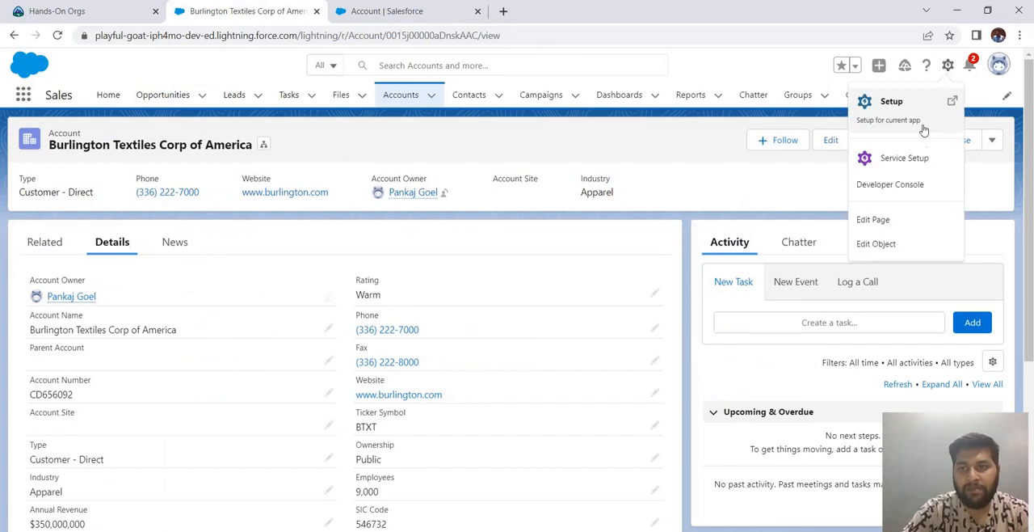
left_click(392, 10)
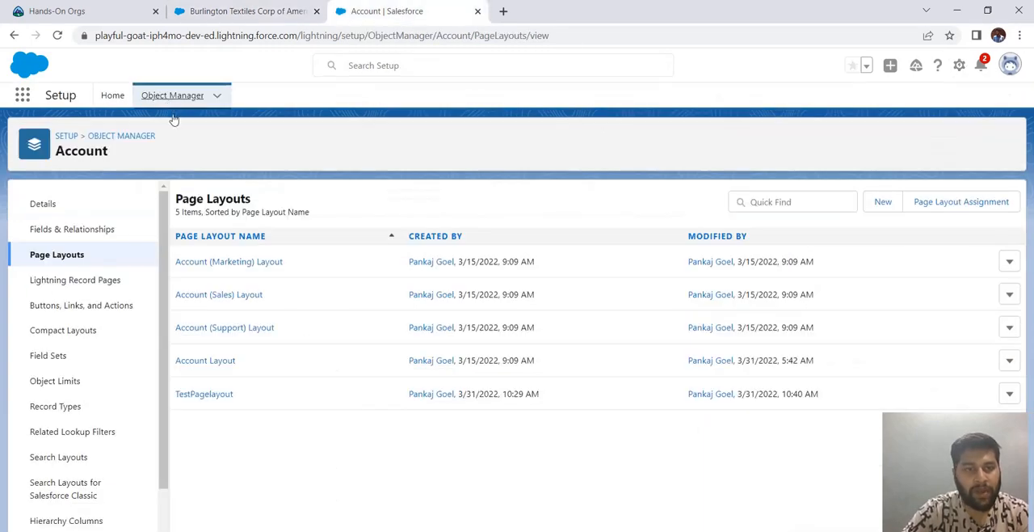
left_click(172, 95)
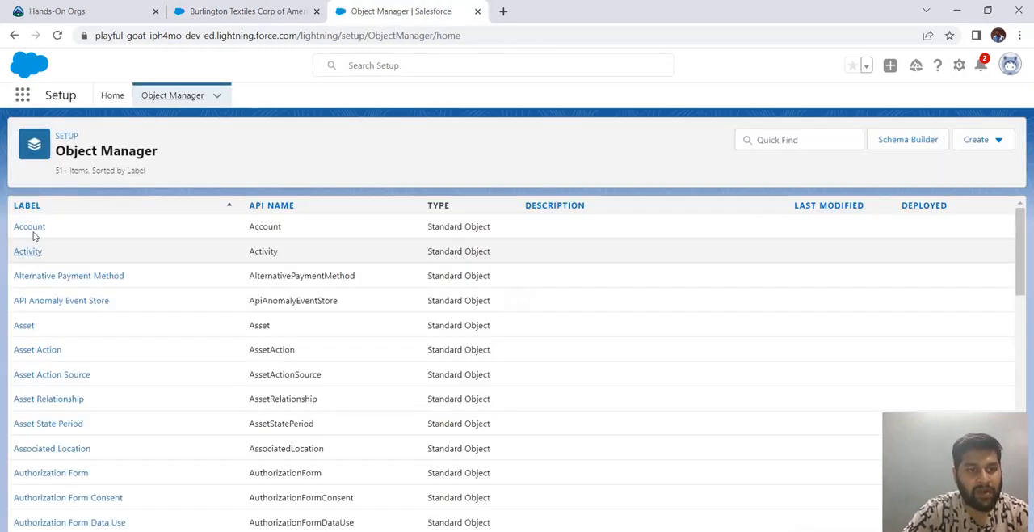
left_click(30, 228)
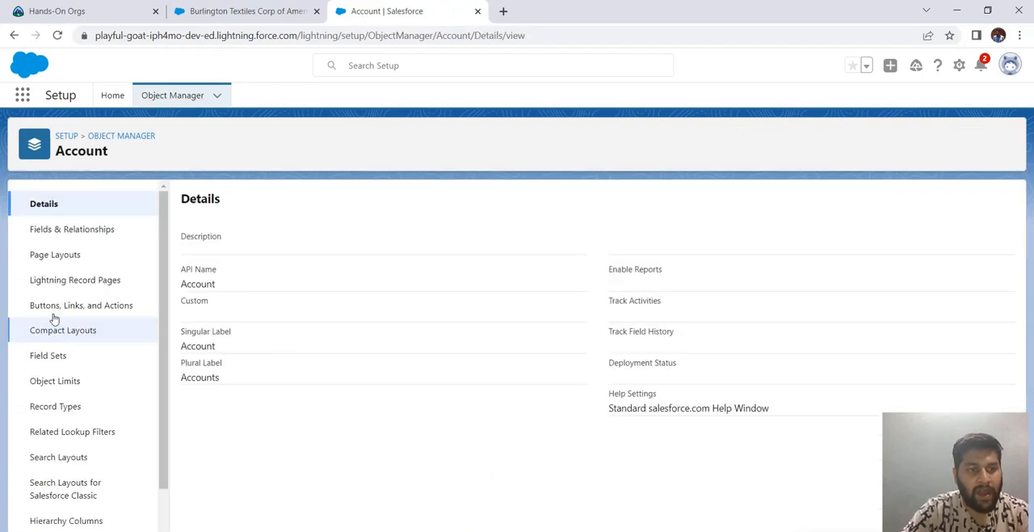
left_click(51, 258)
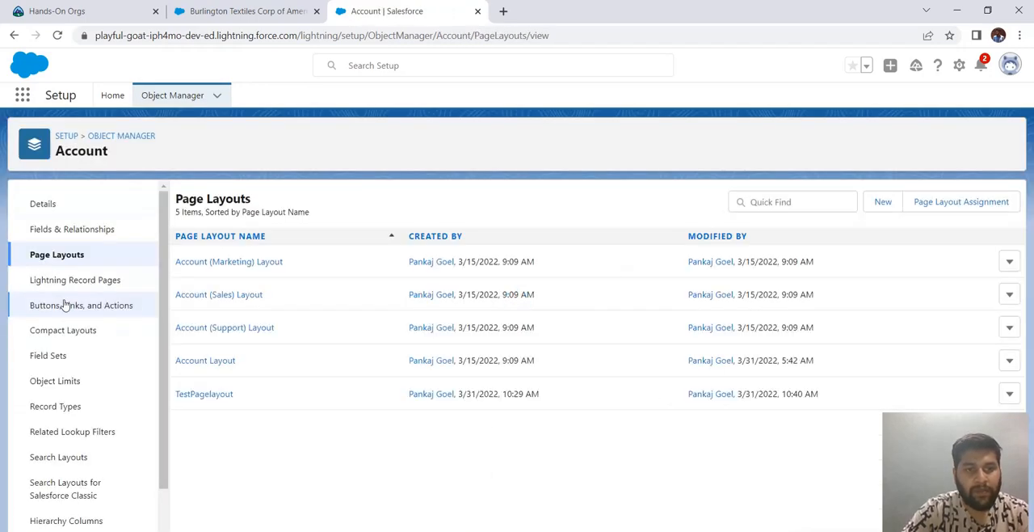
- Start a new Account page layout that clones the existing Account Layout
left_click(880, 204)
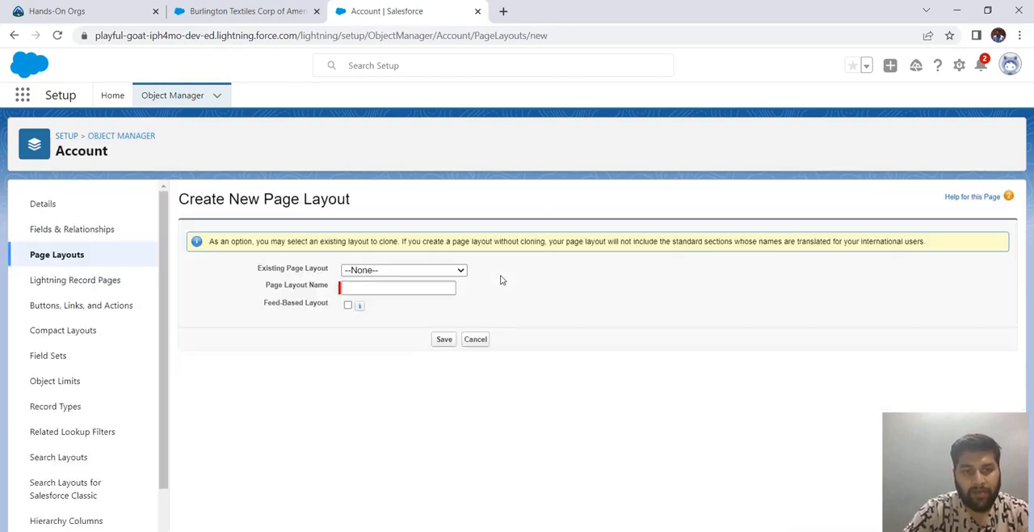
left_click(421, 271)
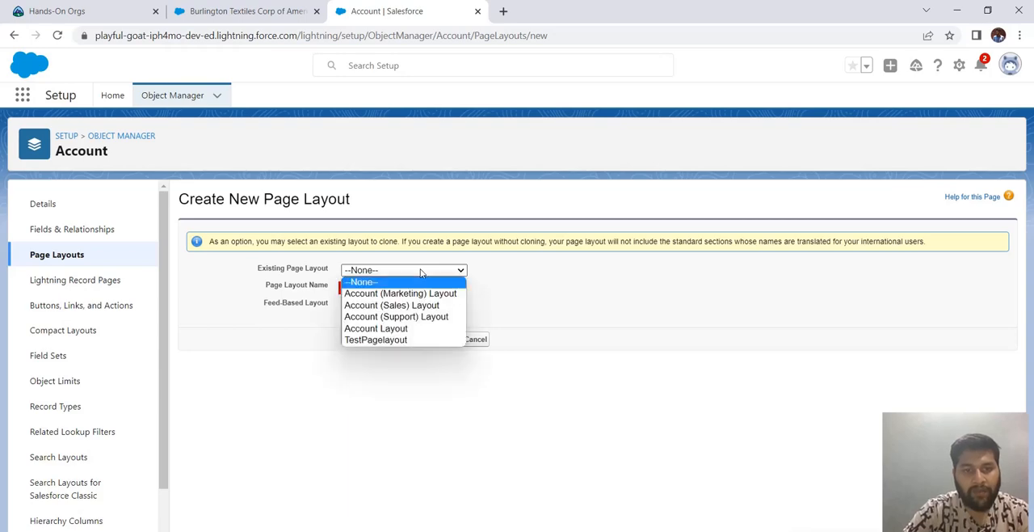
left_click(401, 329)
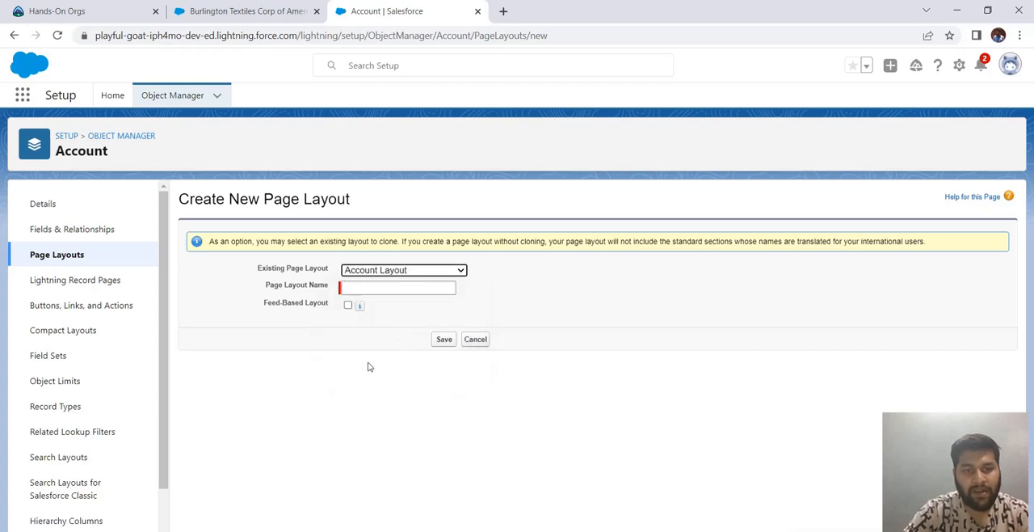
- Name the new page layout youTubePageLayout and save it to open it in the layout editor
left_click(382, 289)
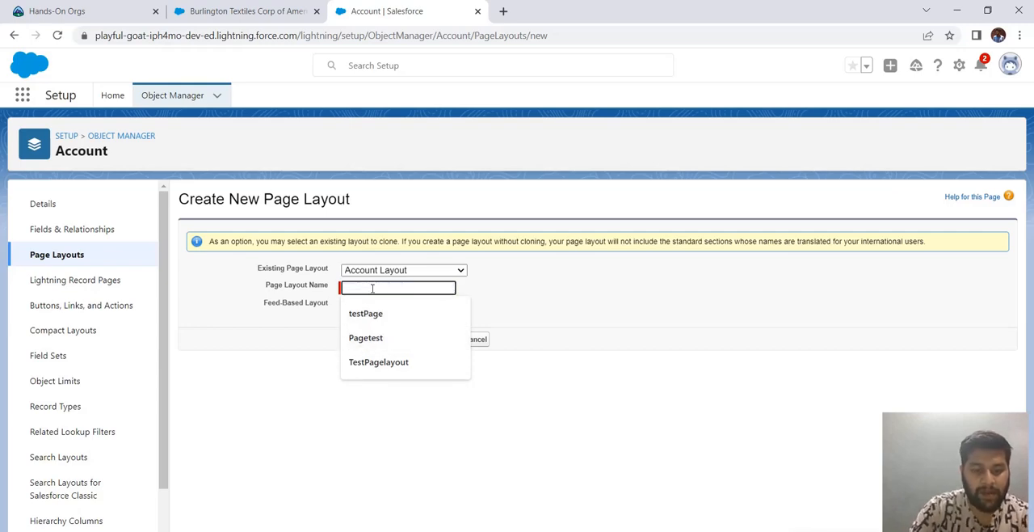
type("you")
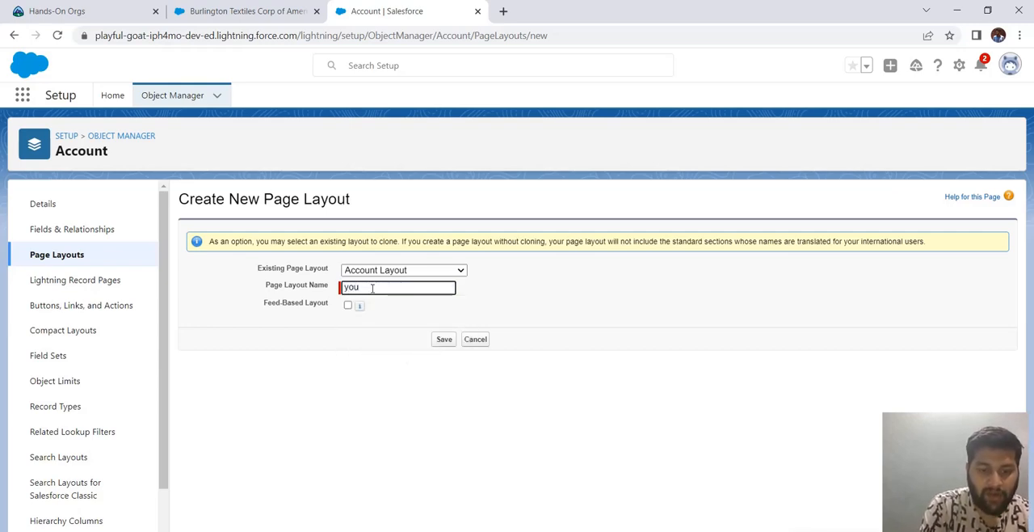
type("Tube")
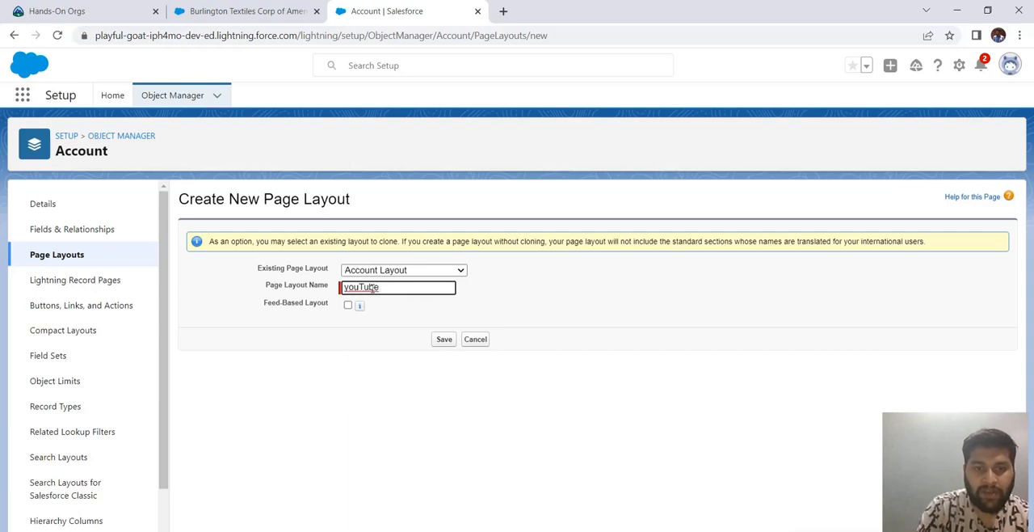
double_click(373, 288)
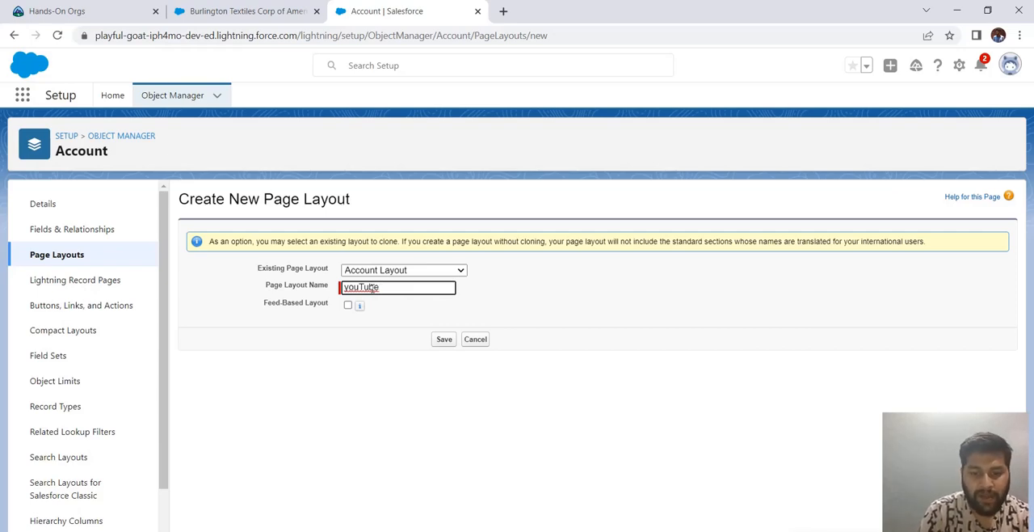
type("Page")
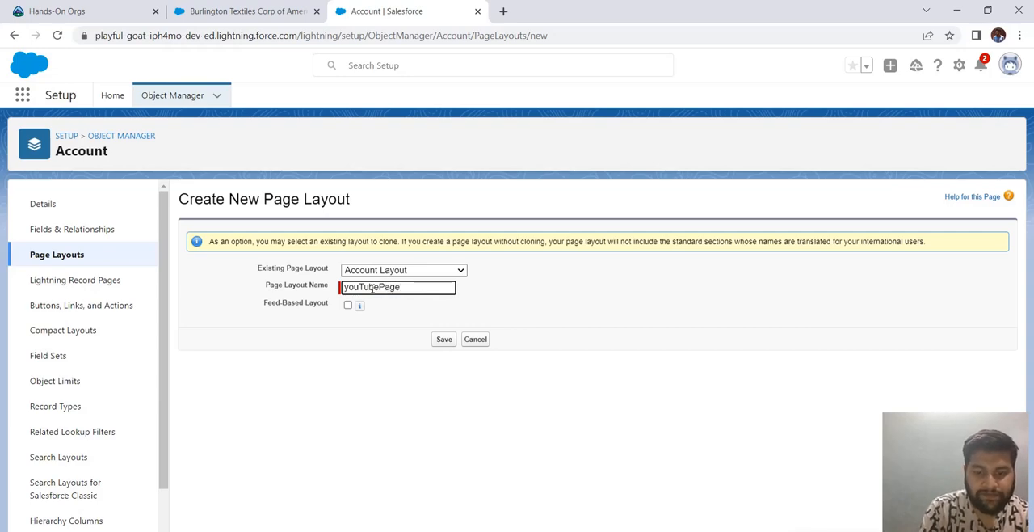
type("Lay")
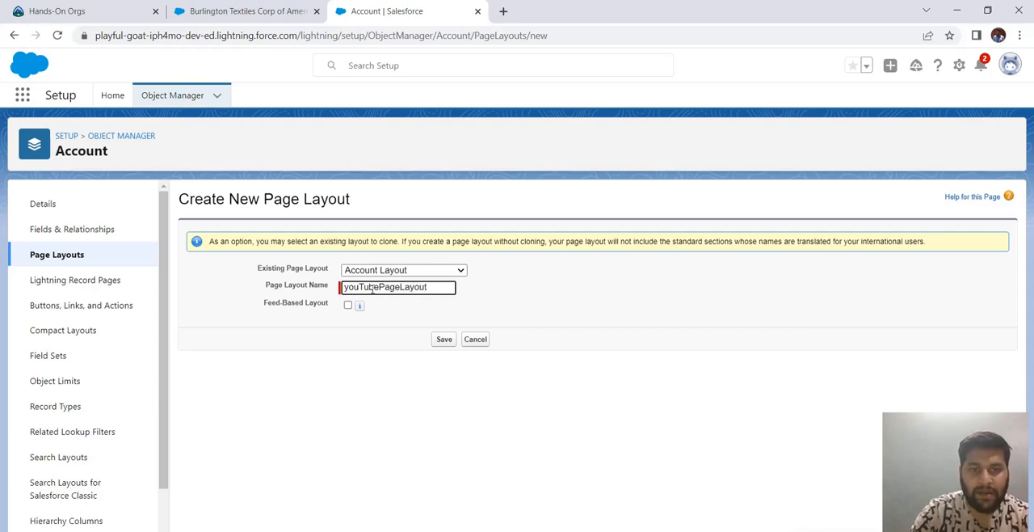
type("out")
left_click(445, 339)
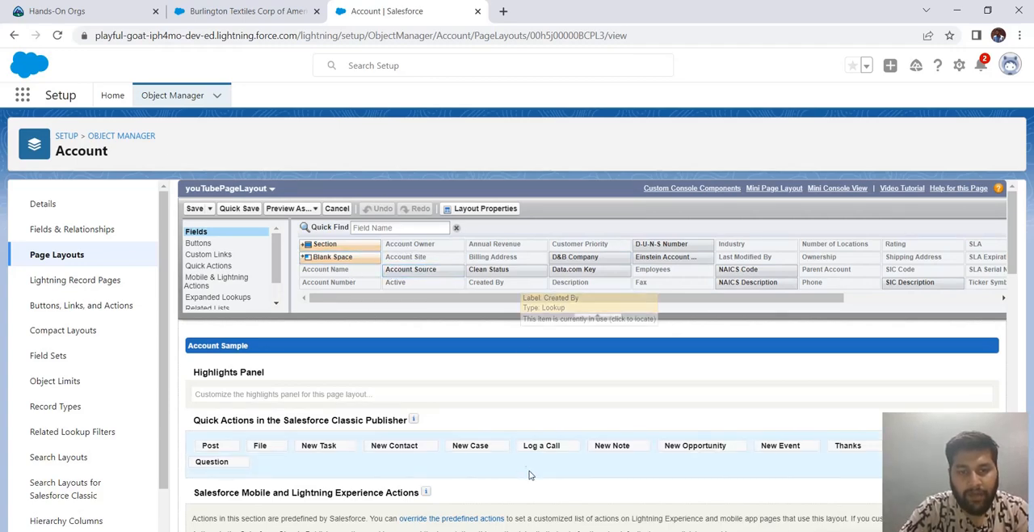
- Look through the layout editor's element categories: fields, buttons, custom links, quick actions, mobile actions, expanded lookups and related lists
scroll(522, 469, "down", 3)
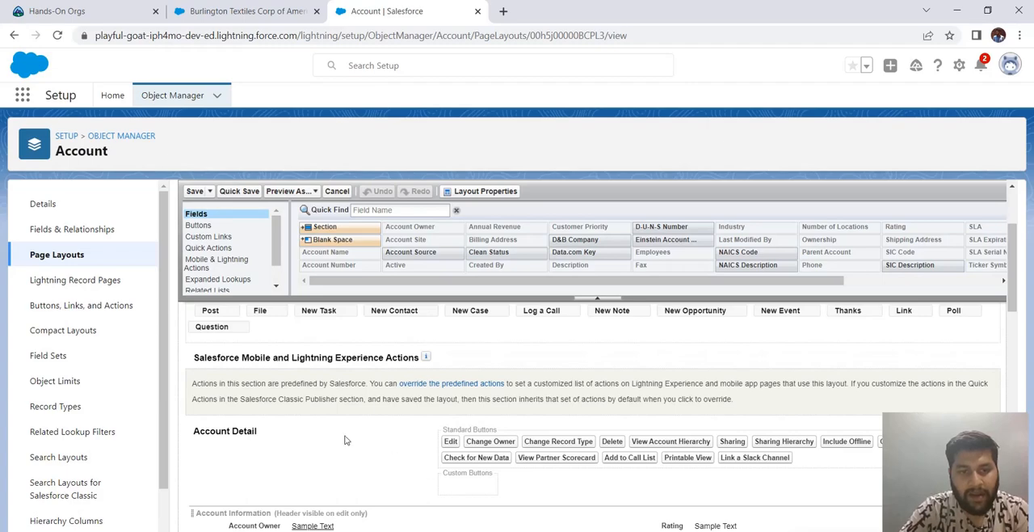
scroll(348, 440, "up", 3)
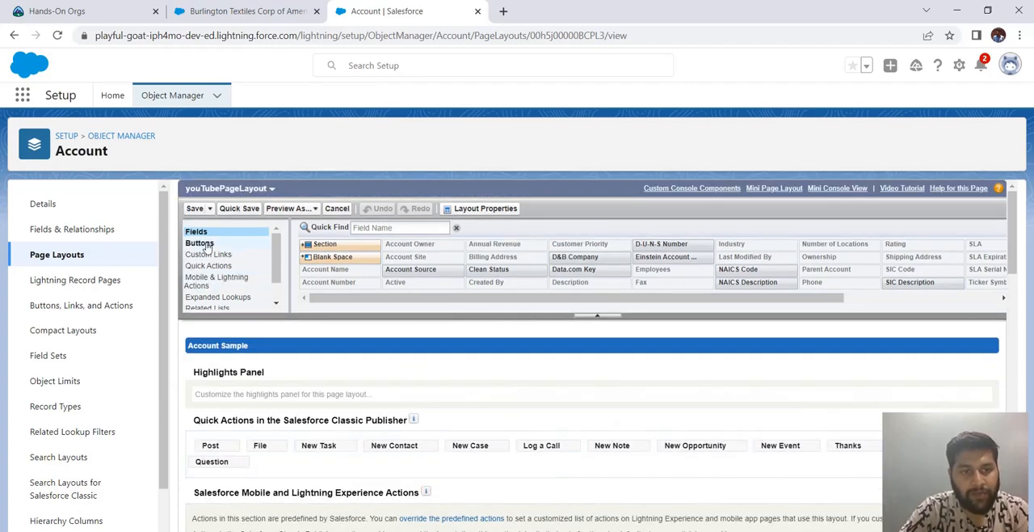
left_click(203, 246)
left_click(202, 256)
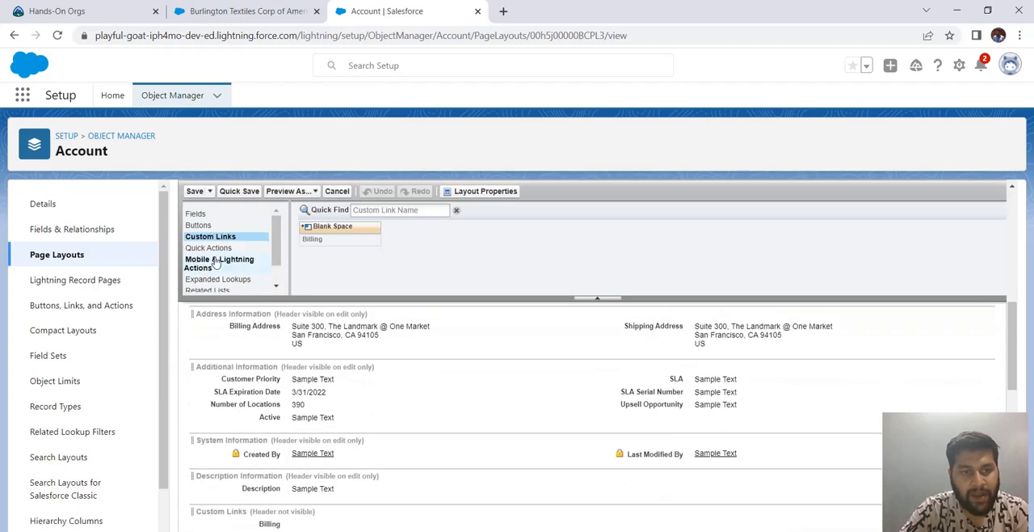
scroll(217, 262, "up", 2)
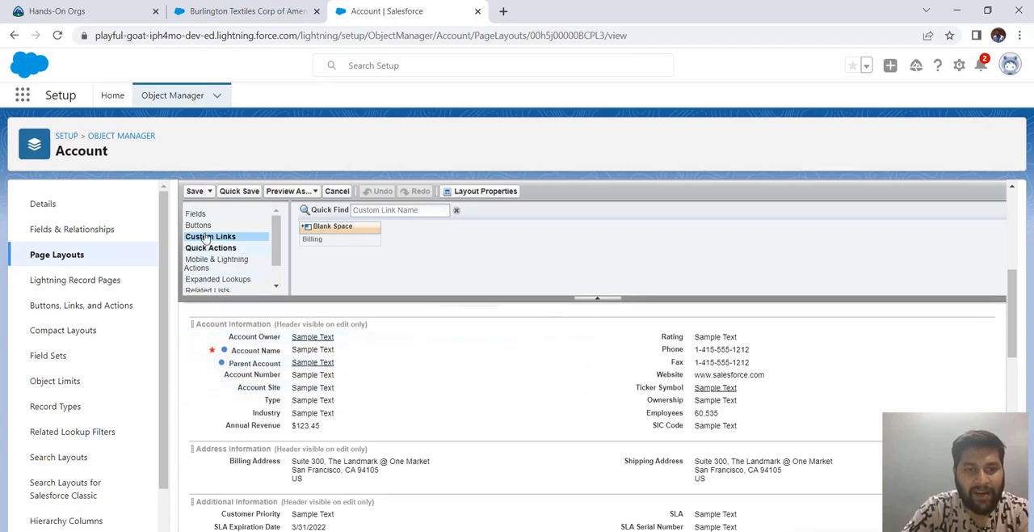
left_click(215, 261)
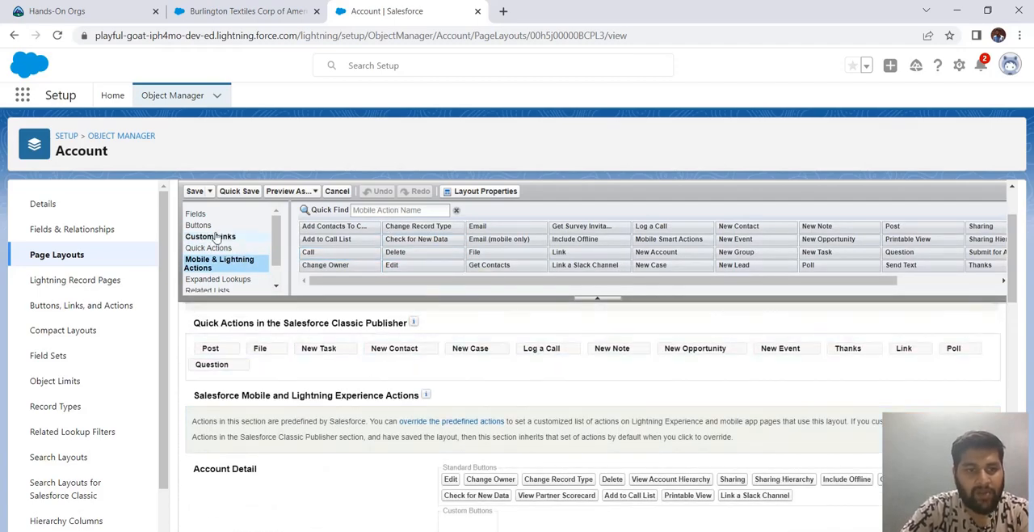
left_click(195, 214)
left_click(197, 226)
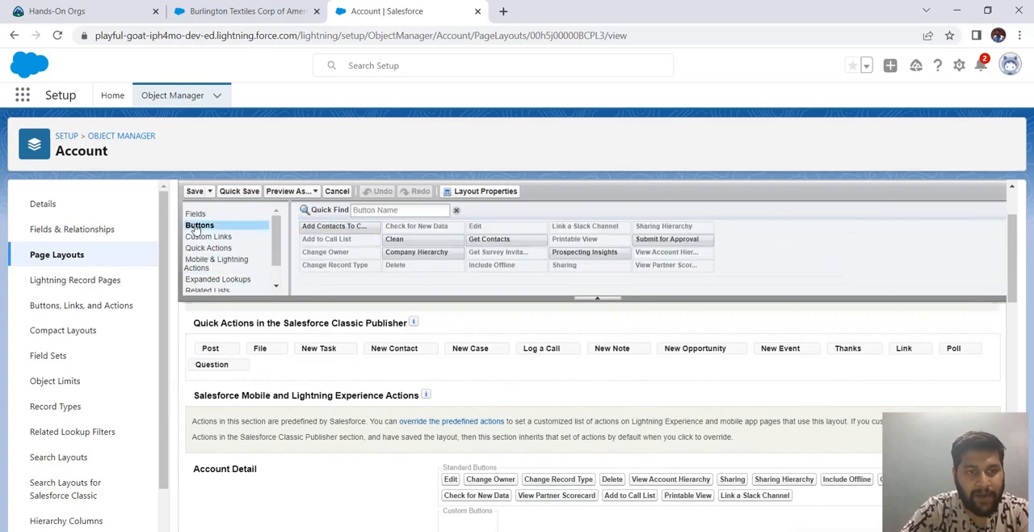
left_click(199, 236)
left_click(198, 248)
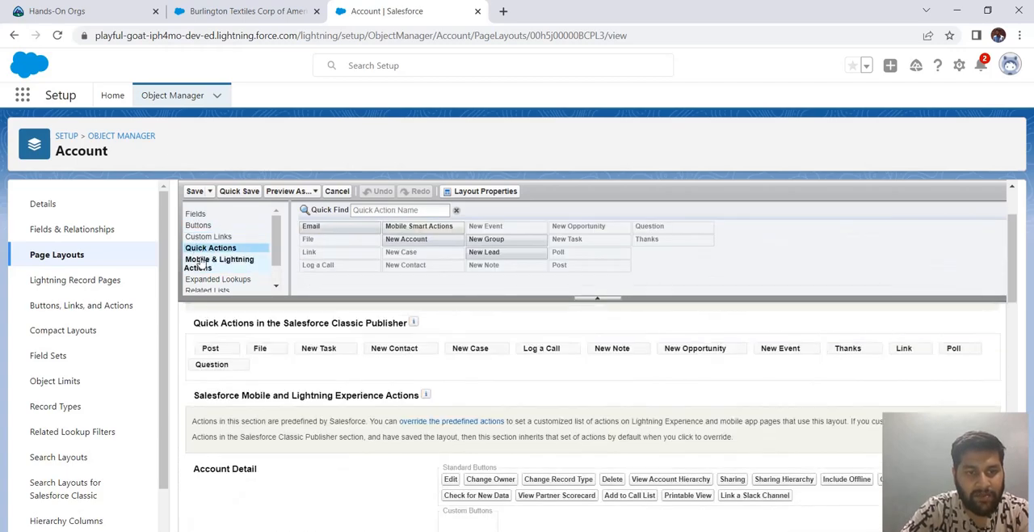
left_click(202, 260)
left_click(208, 279)
left_click(210, 290)
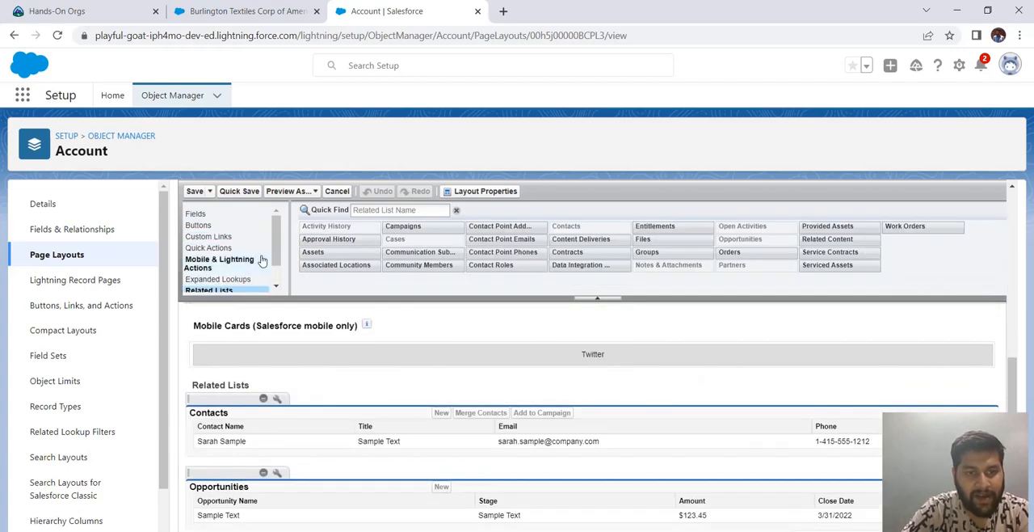
left_click(232, 215)
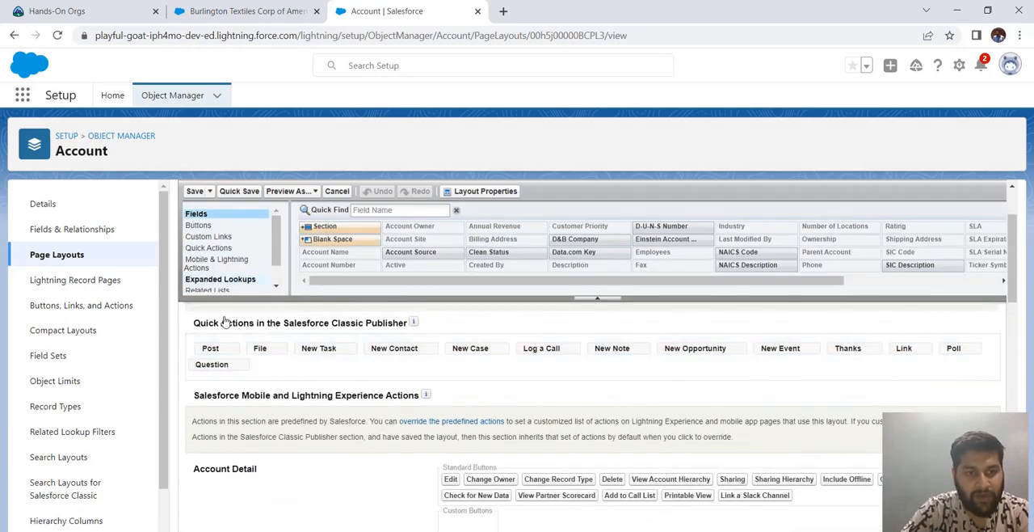
scroll(356, 392, "up", 3)
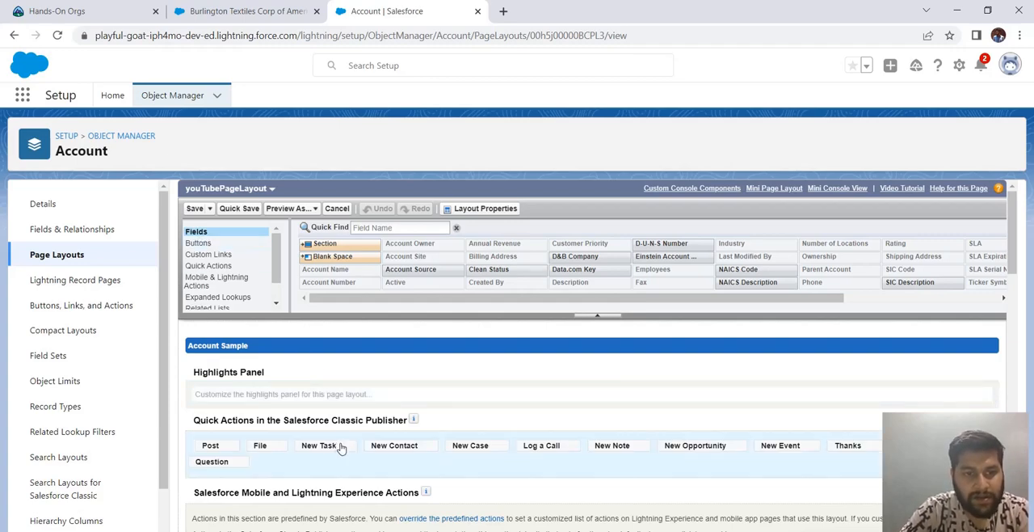
- Move the Type field above Account Site, and remove the Type and Employees fields from the Account Information section
scroll(339, 440, "down", 5)
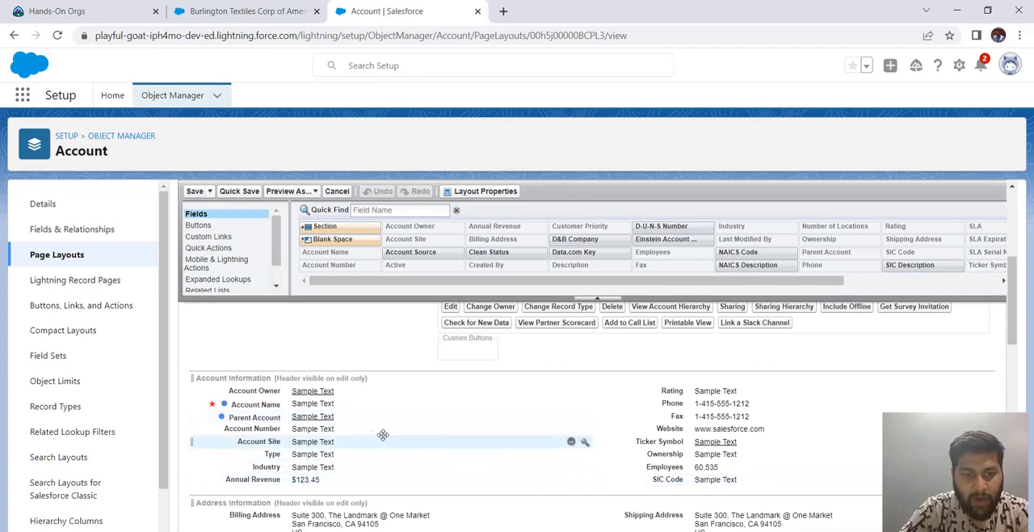
mouse_move(310, 454)
left_mouse_down()
mouse_move(315, 461)
mouse_move(313, 441)
left_mouse_up()
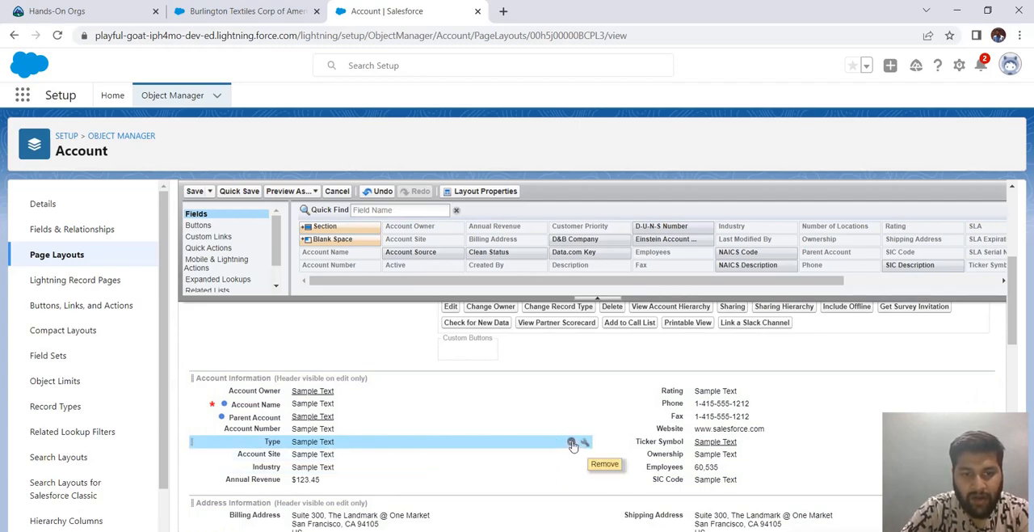
left_click(571, 443)
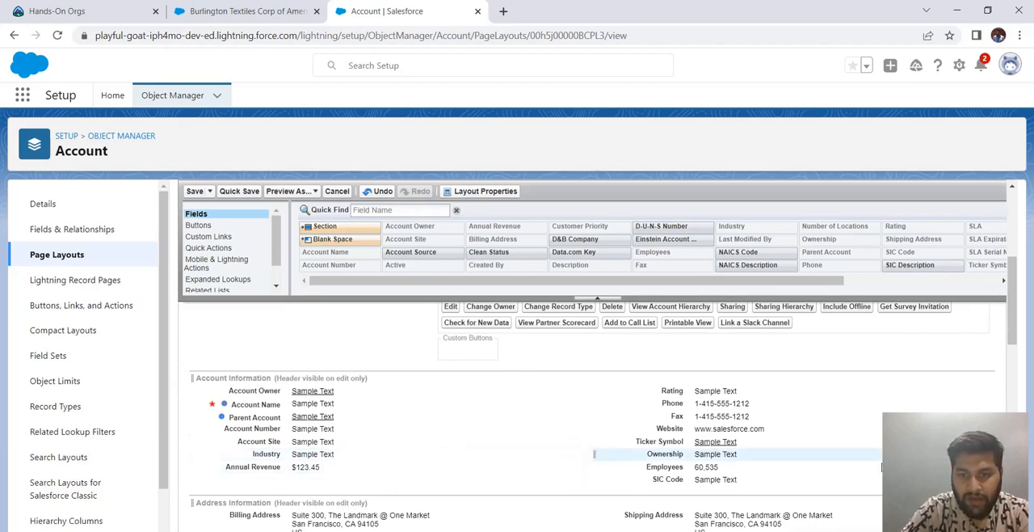
left_click_drag(665, 466, 578, 429)
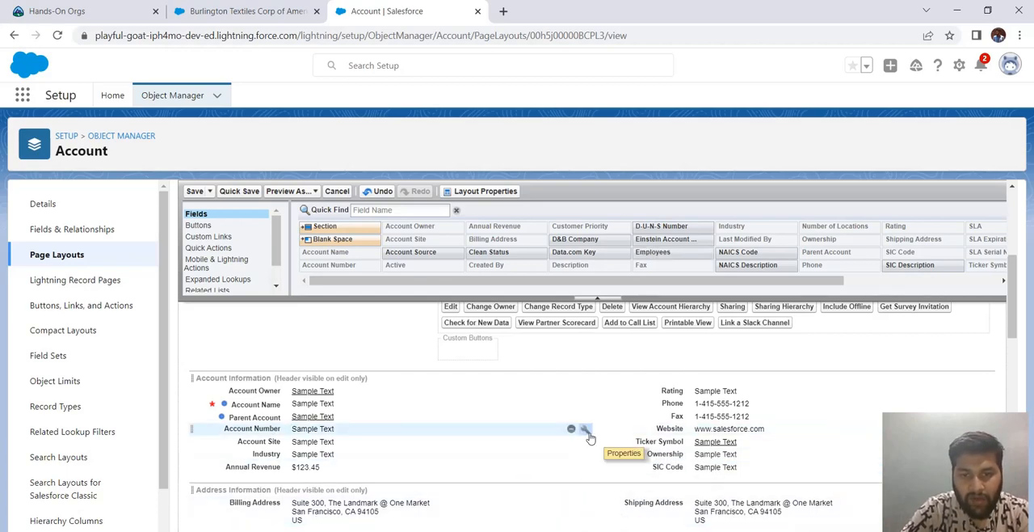
- Make the Account Number field required and the Phone field read-only in the Account Information section
left_click(583, 433)
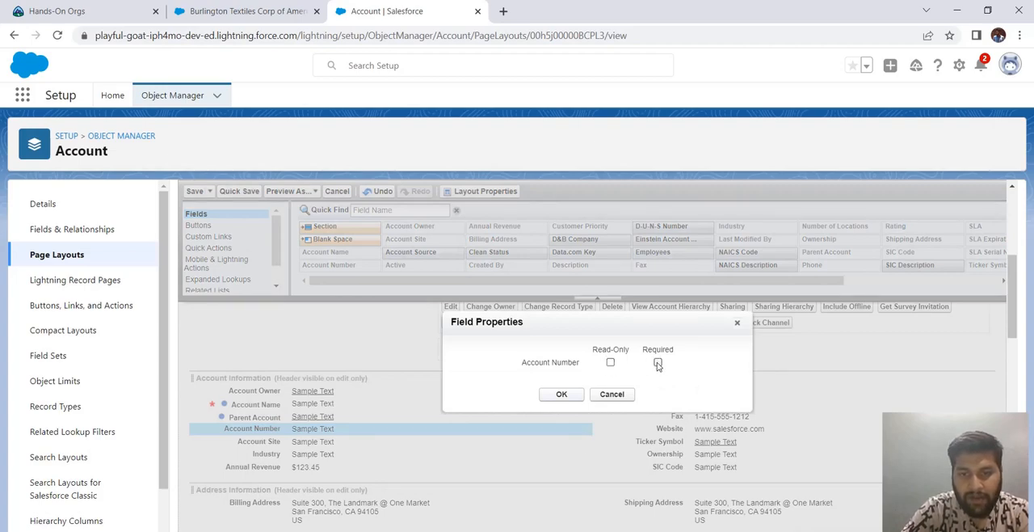
left_click(562, 394)
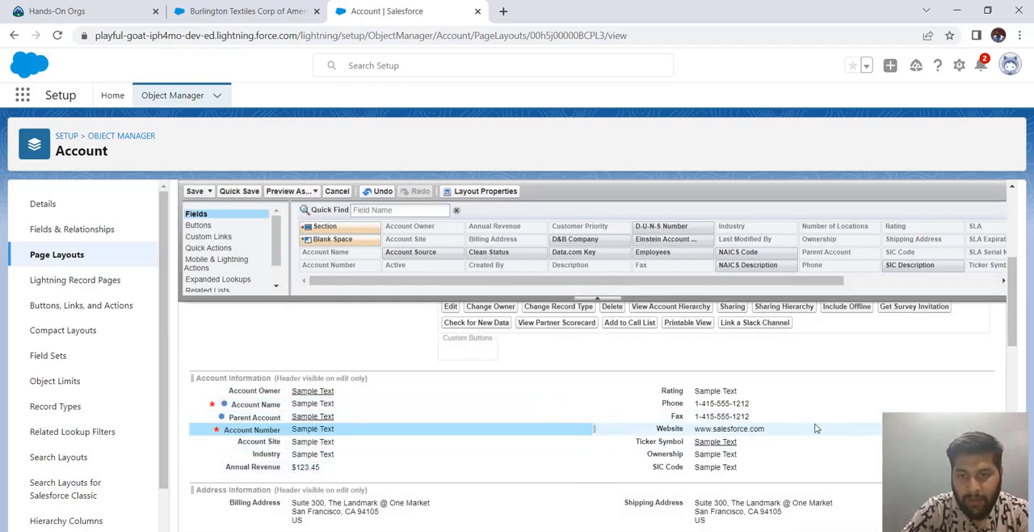
left_click(987, 404)
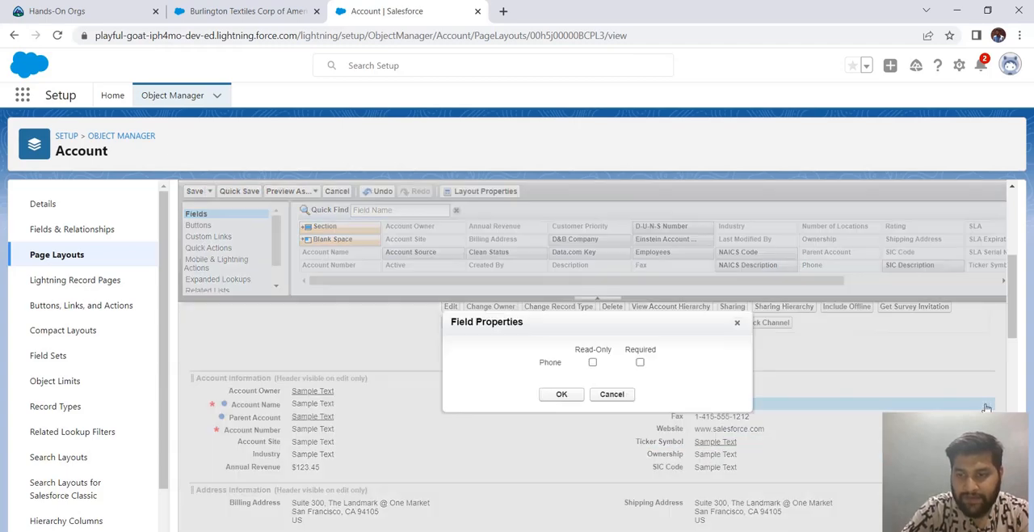
left_click(593, 363)
left_click(565, 396)
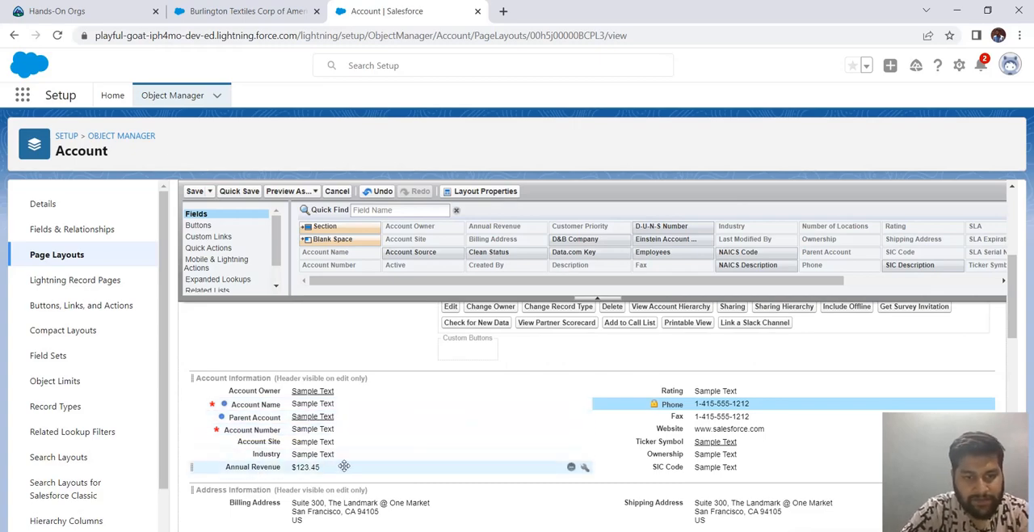
- Add a new two-column section between Account Information and Address Information and name it TestSection
scroll(374, 444, "down", 3)
scroll(373, 444, "down", 2)
scroll(374, 445, "up", 7)
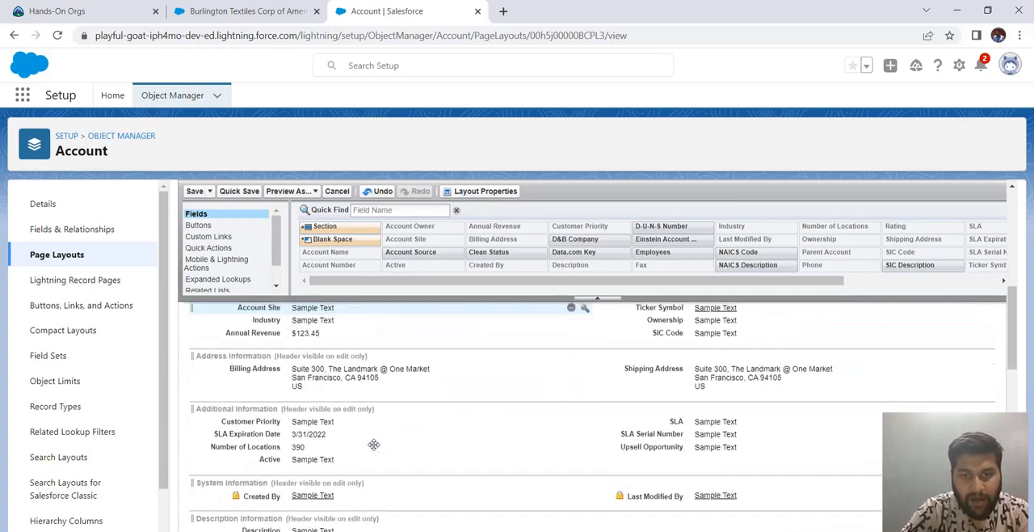
scroll(373, 445, "down", 3)
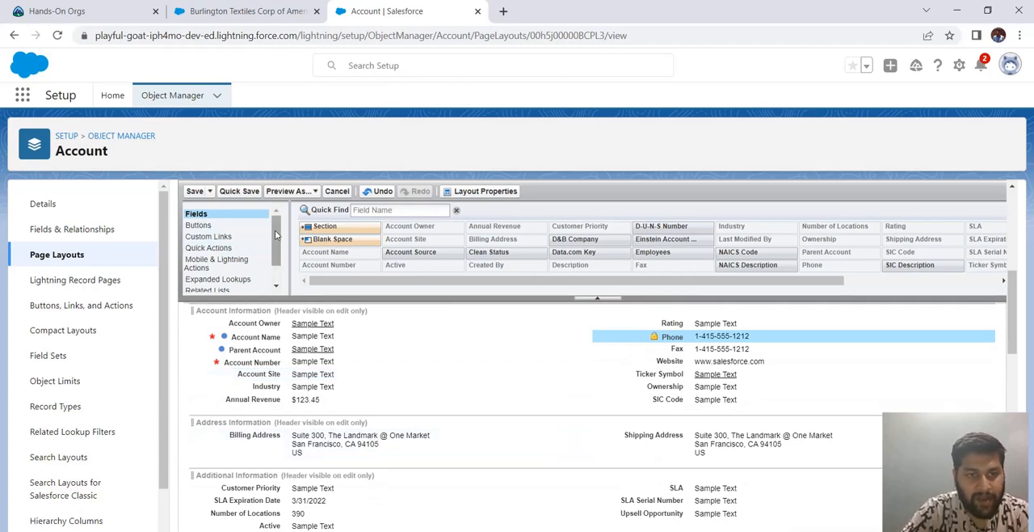
left_click_drag(320, 226, 240, 394)
left_click_drag(604, 302, 545, 317)
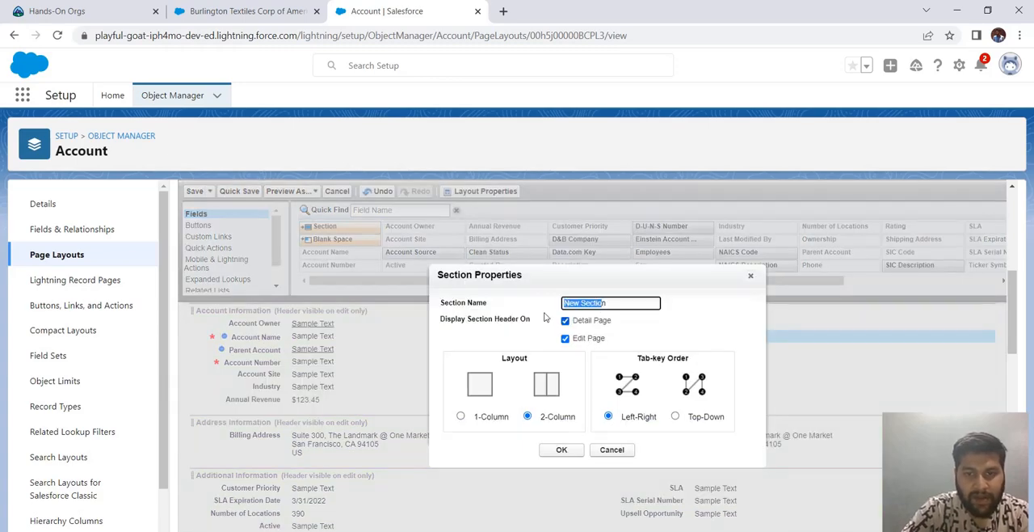
type("h")
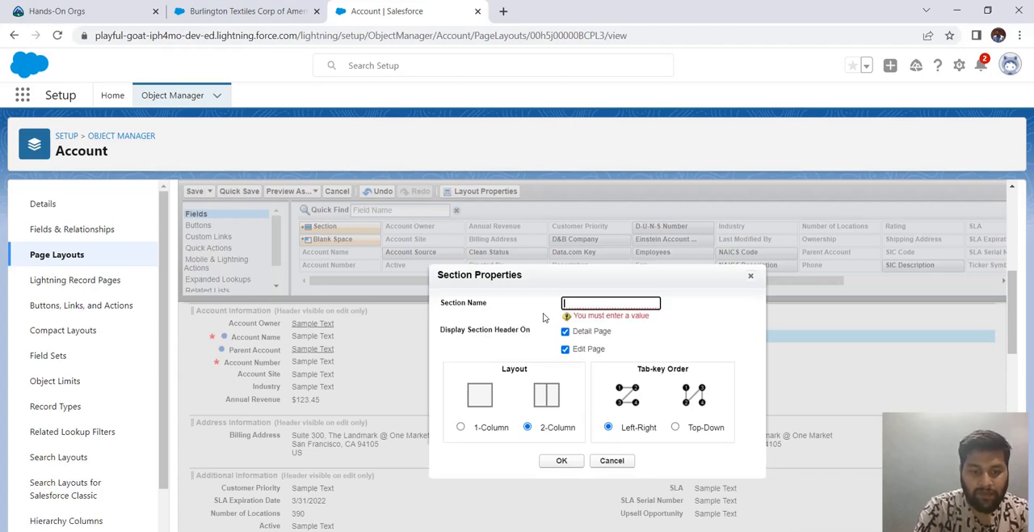
type("TestSection")
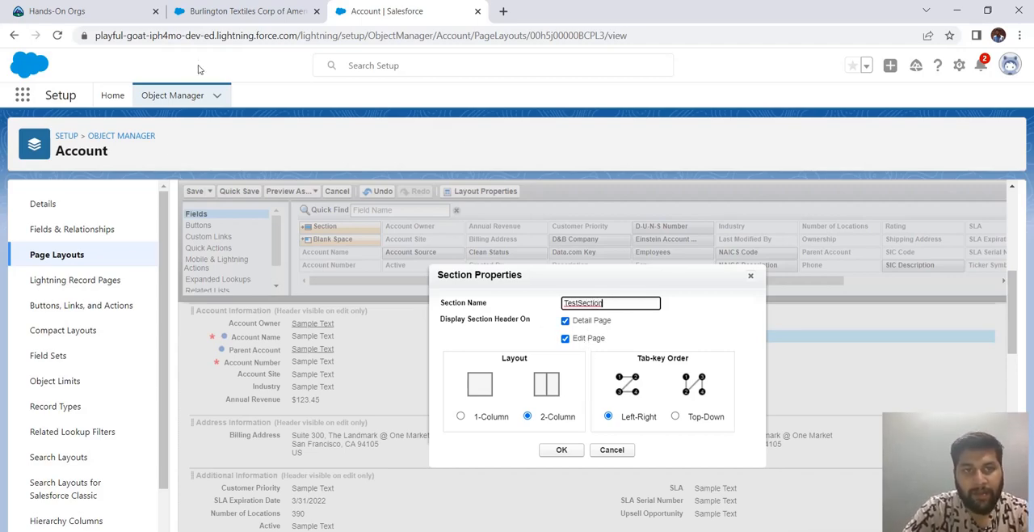
- Open the Burlington Textiles Corp of America account for editing and examine the fields and sections of its edit form
left_click(242, 11)
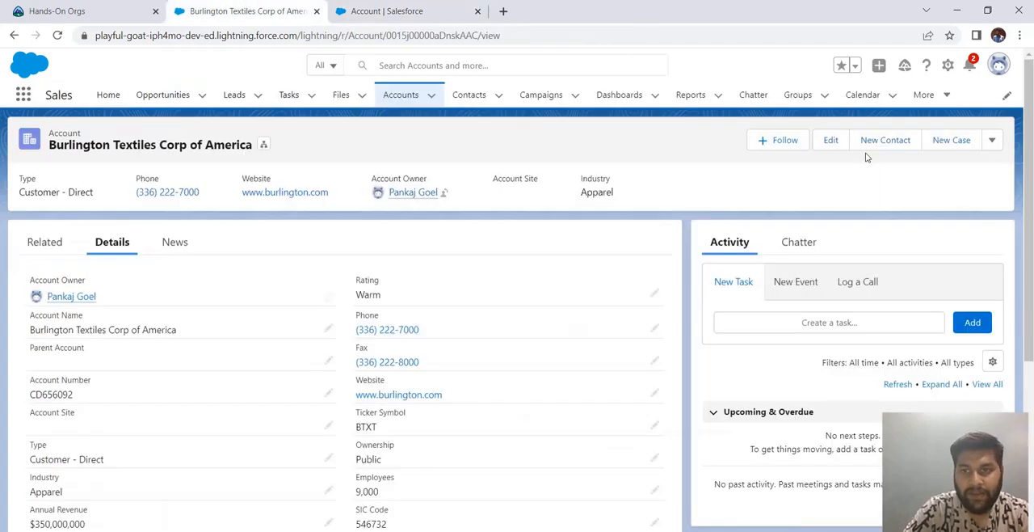
left_click(831, 139)
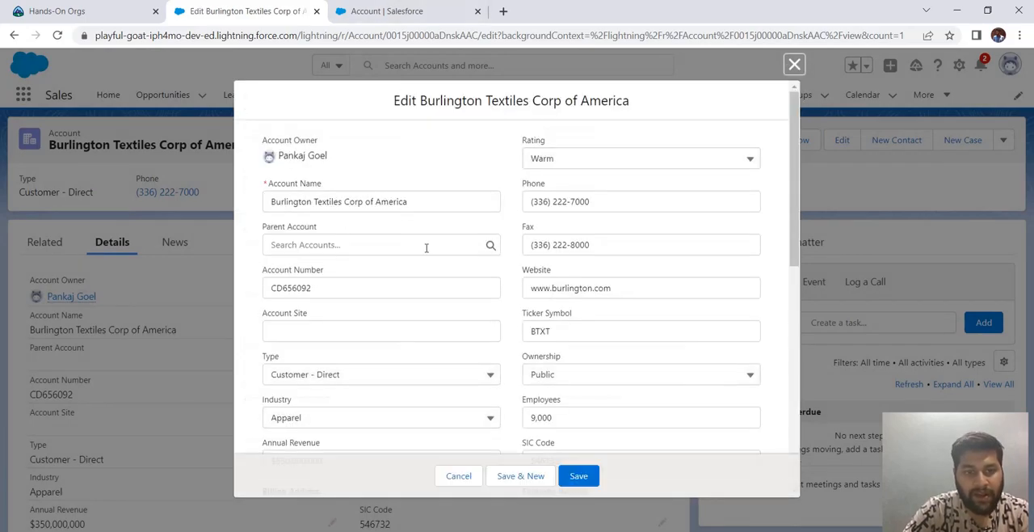
scroll(427, 248, "down", 4)
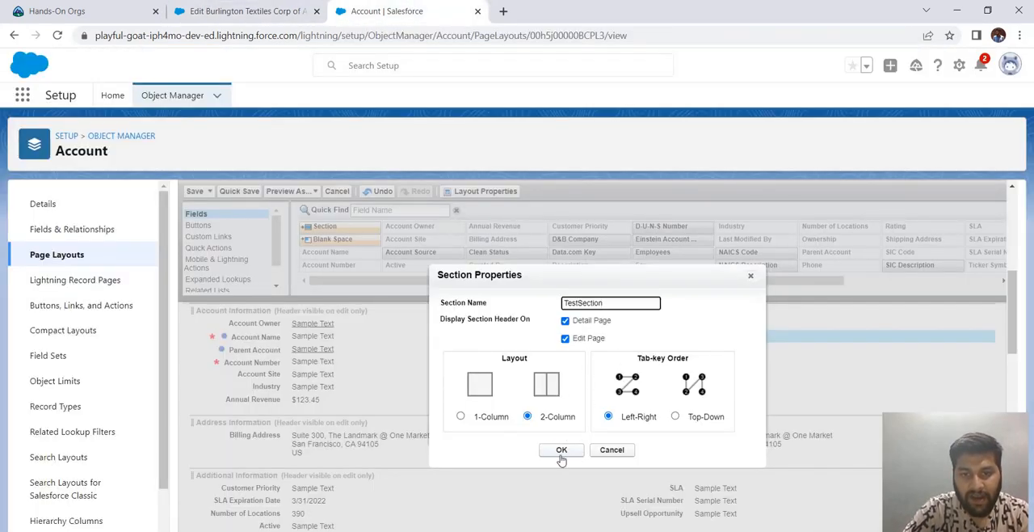
- Confirm TestSection's properties in the page layout and move the Annual Revenue and Ticker Symbol fields into the section
left_click(560, 450)
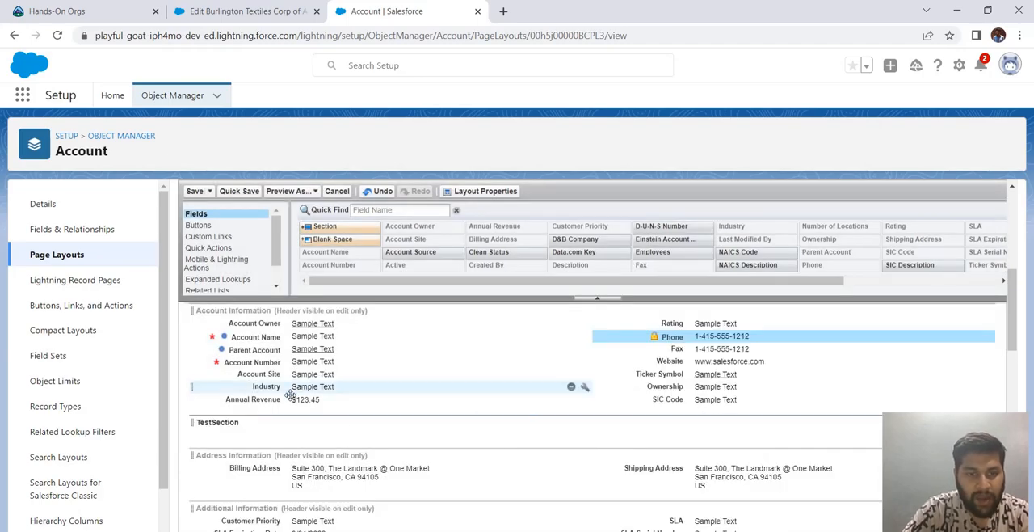
left_click_drag(287, 399, 303, 436)
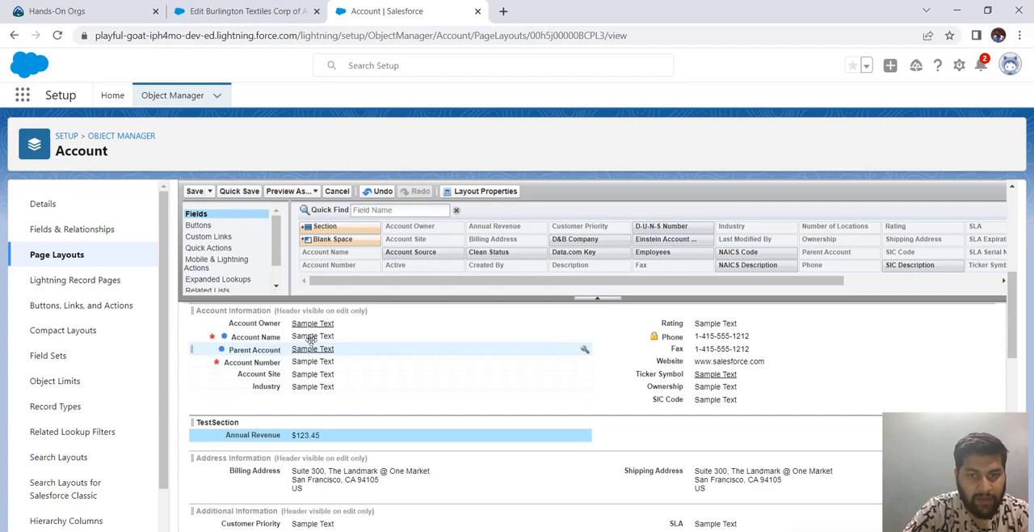
left_click_drag(700, 374, 539, 435)
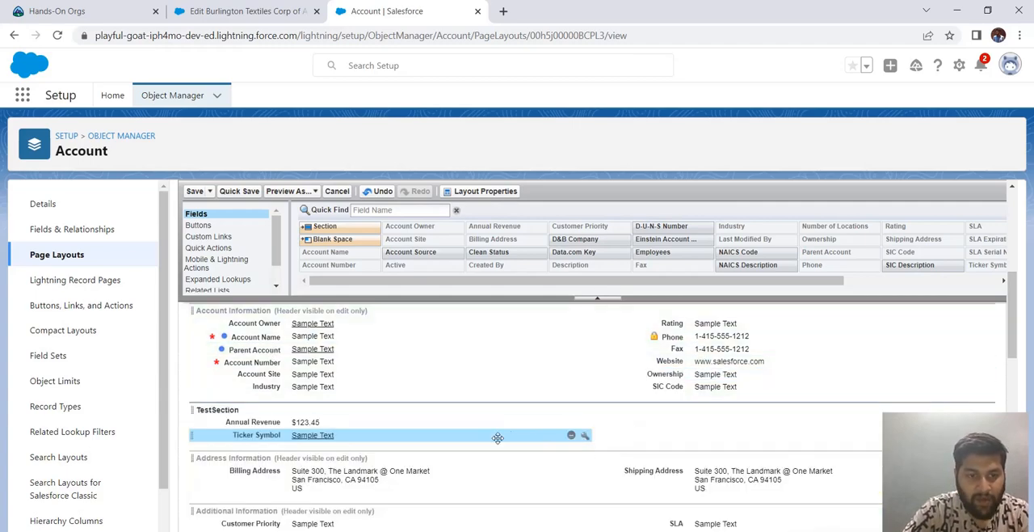
- Add a two-column section named TestSection2 below TestSection, with its header hidden on the detail page and Top-Down tab-key order
left_click_drag(324, 226, 279, 438)
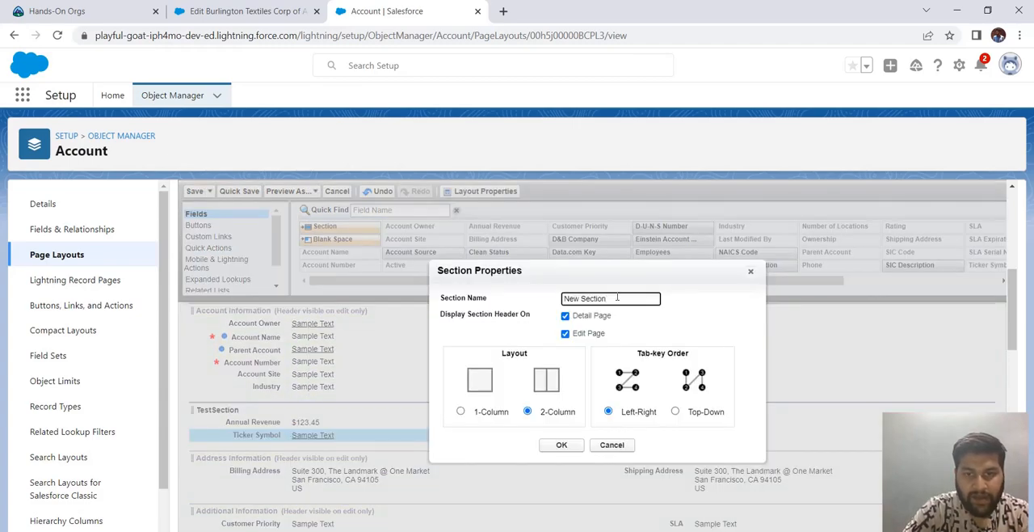
left_click_drag(609, 298, 539, 300)
key("BackSpace")
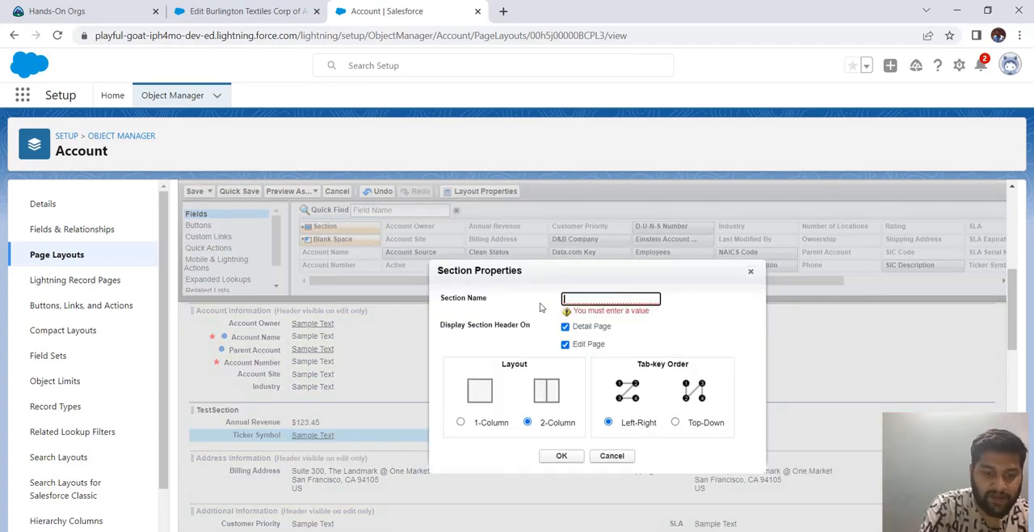
type("TestSection2")
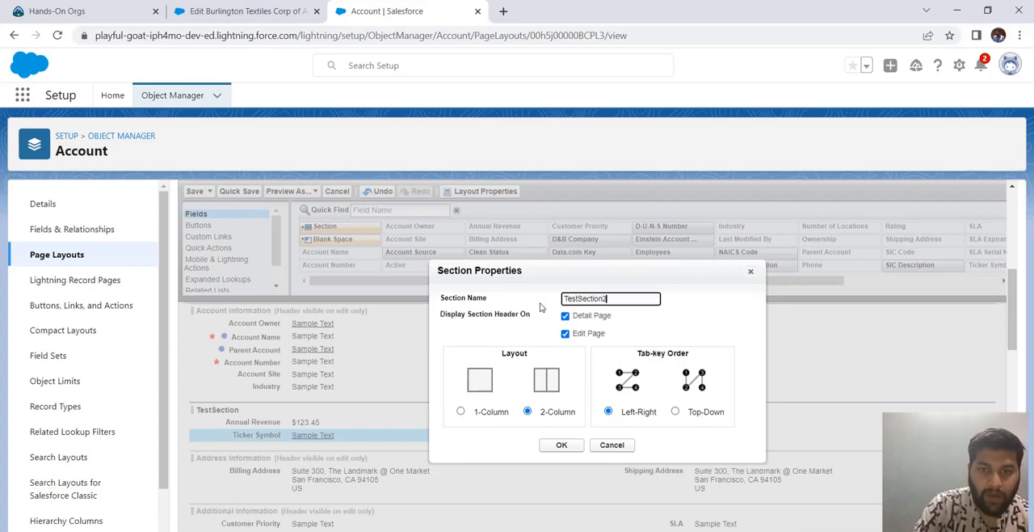
left_click(566, 317)
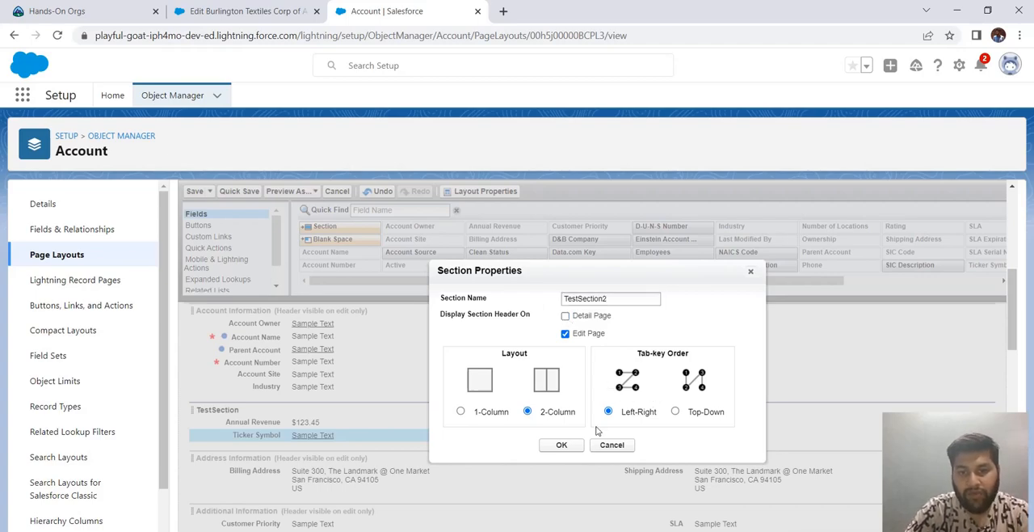
left_click(459, 412)
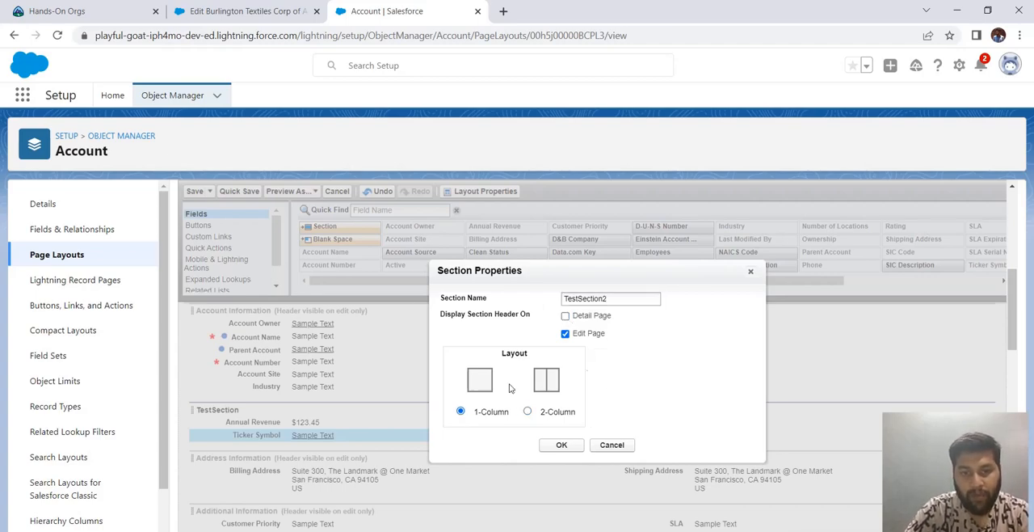
left_click(527, 412)
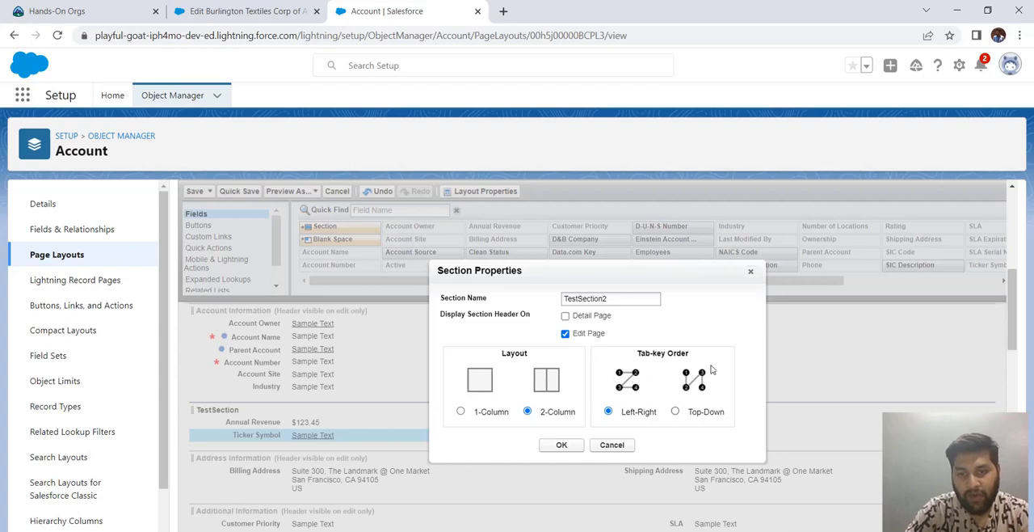
left_click(676, 411)
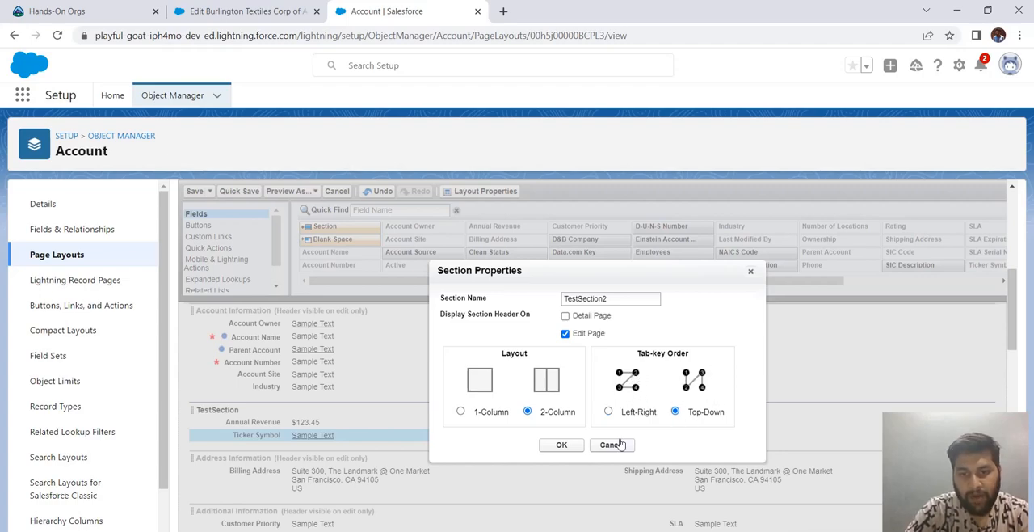
left_click(559, 449)
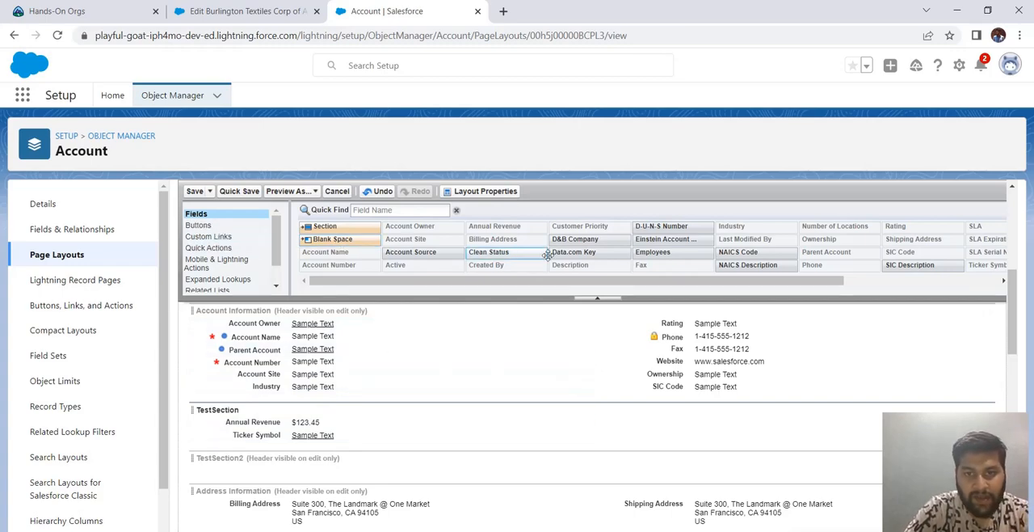
- Add the Data.com Key and Account Source fields to TestSection2's first column and Clean Status to its second column
left_click_drag(570, 253, 277, 472)
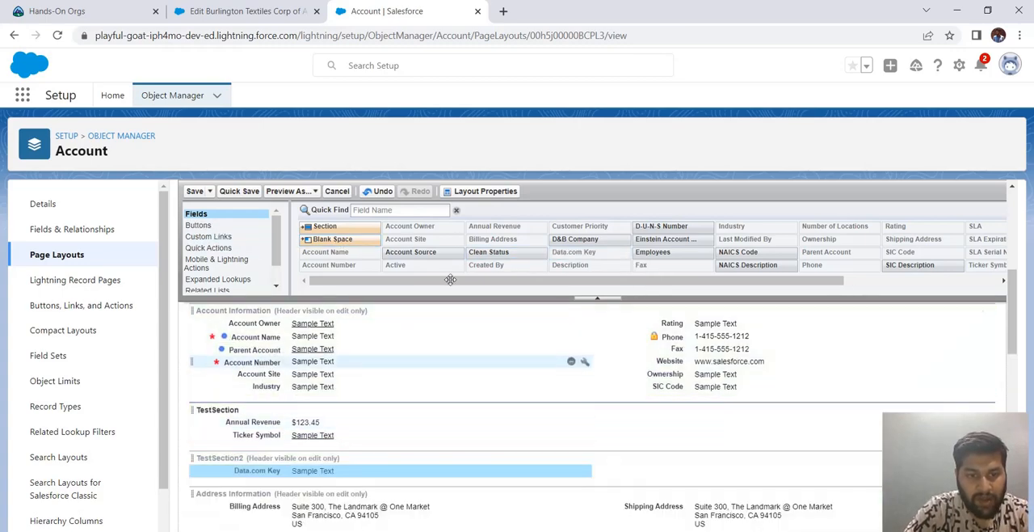
left_click_drag(416, 251, 513, 467)
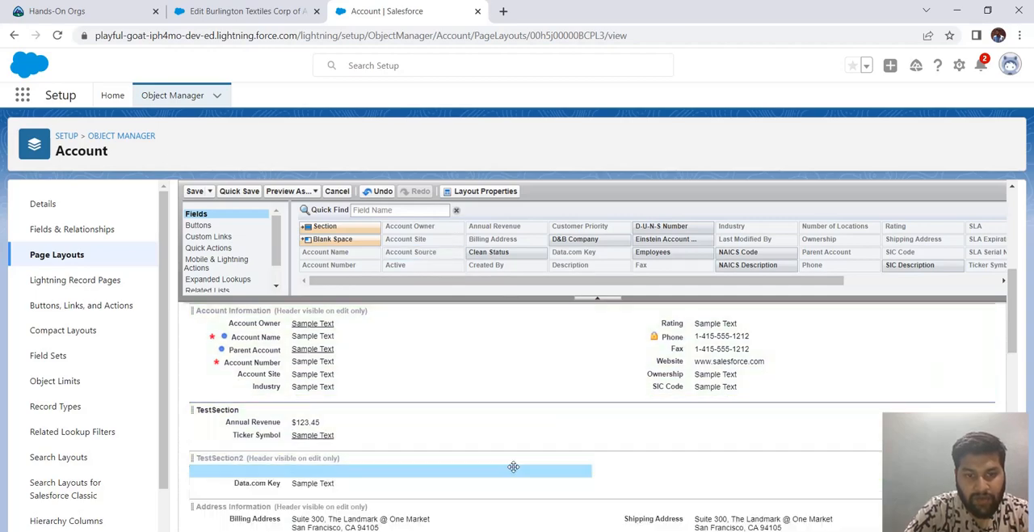
left_click_drag(536, 255, 651, 463)
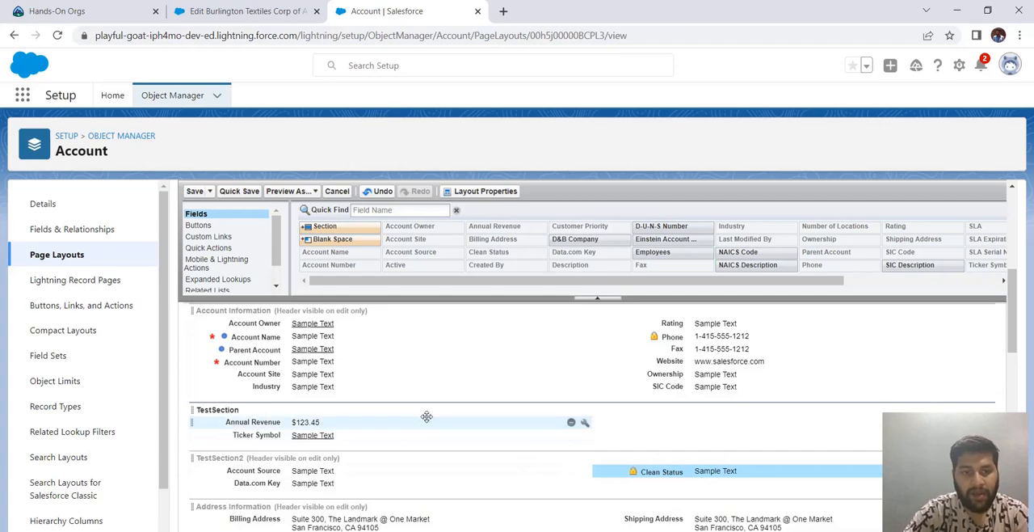
scroll(427, 417, "up", 2)
scroll(426, 416, "down", 4)
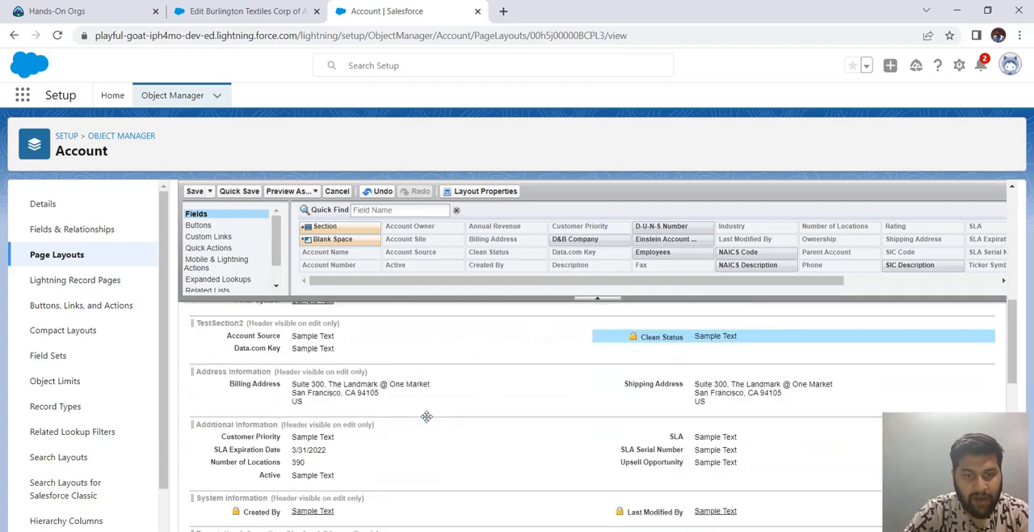
scroll(426, 416, "up", 4)
scroll(397, 461, "down", 2)
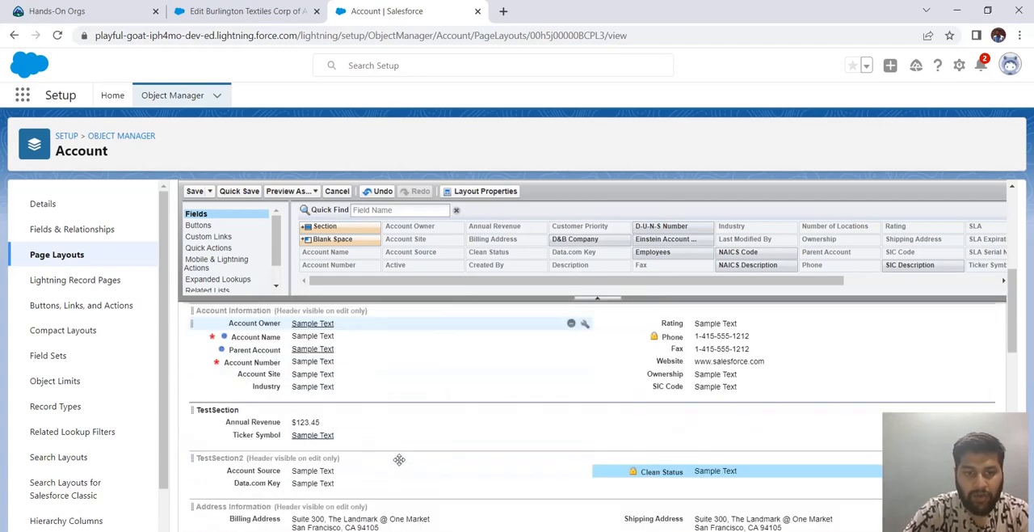
scroll(368, 450, "up", 2)
scroll(368, 450, "up", 1)
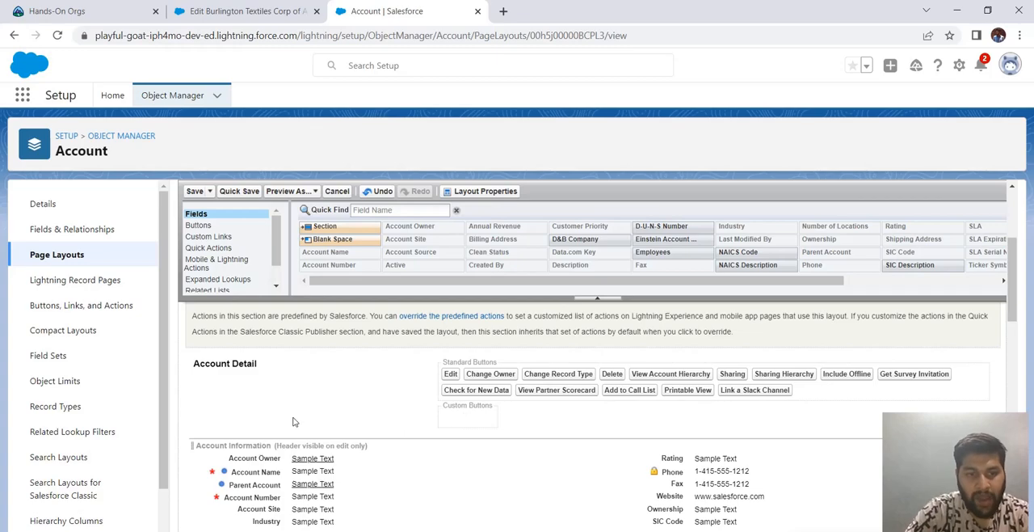
- Move the Opportunities related list above Contacts and remove the Partners related list from the layout
left_click(210, 290)
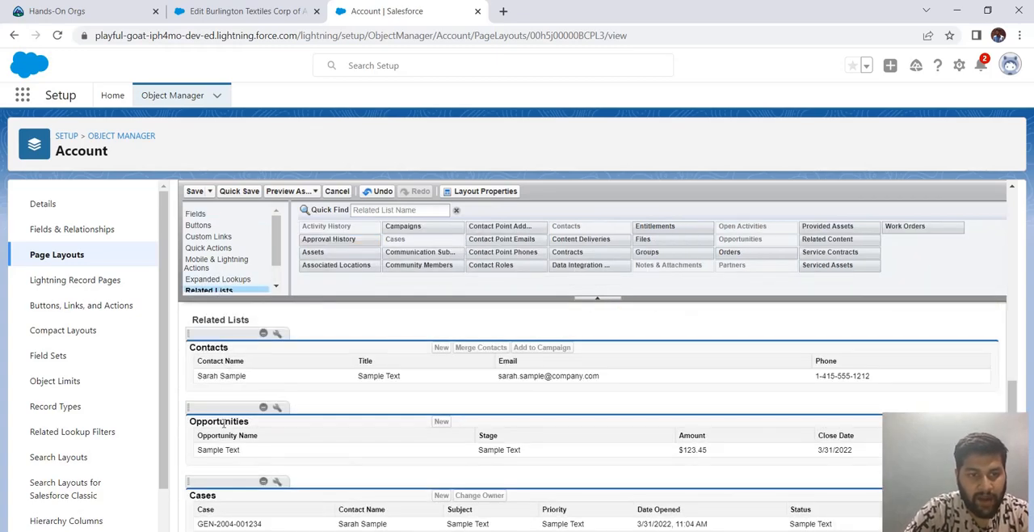
mouse_move(221, 404)
left_mouse_down()
mouse_move(212, 339)
mouse_move(204, 396)
mouse_move(212, 391)
left_mouse_up()
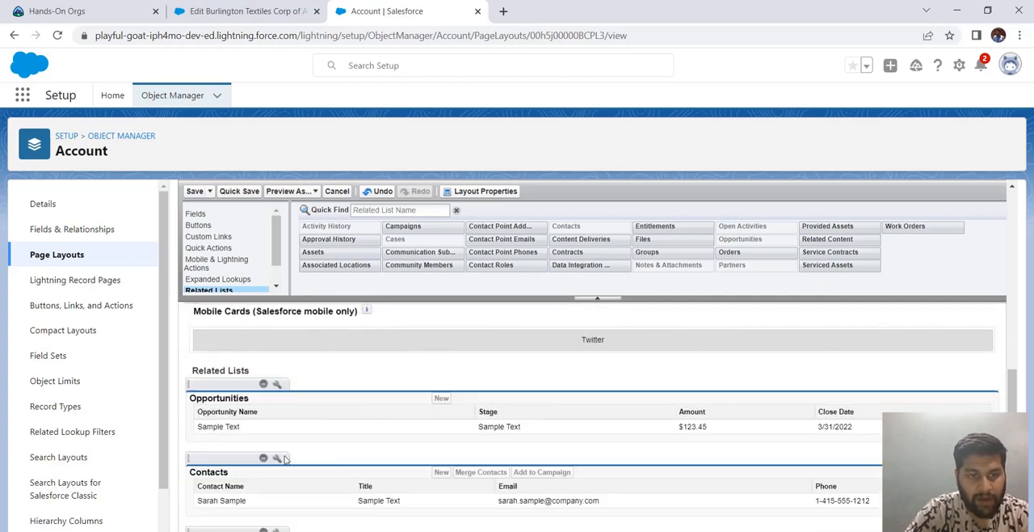
scroll(295, 451, "down", 5)
scroll(303, 446, "down", 1)
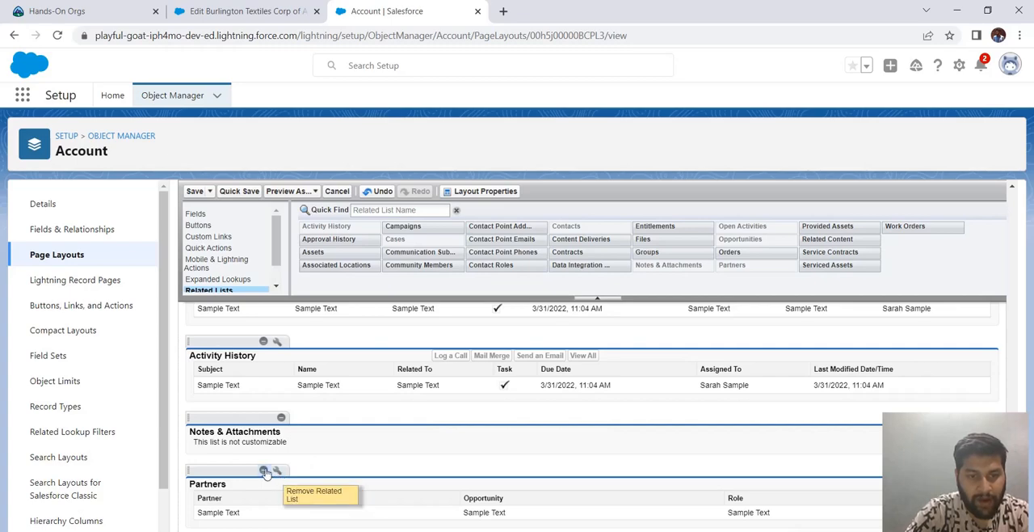
left_click(277, 471)
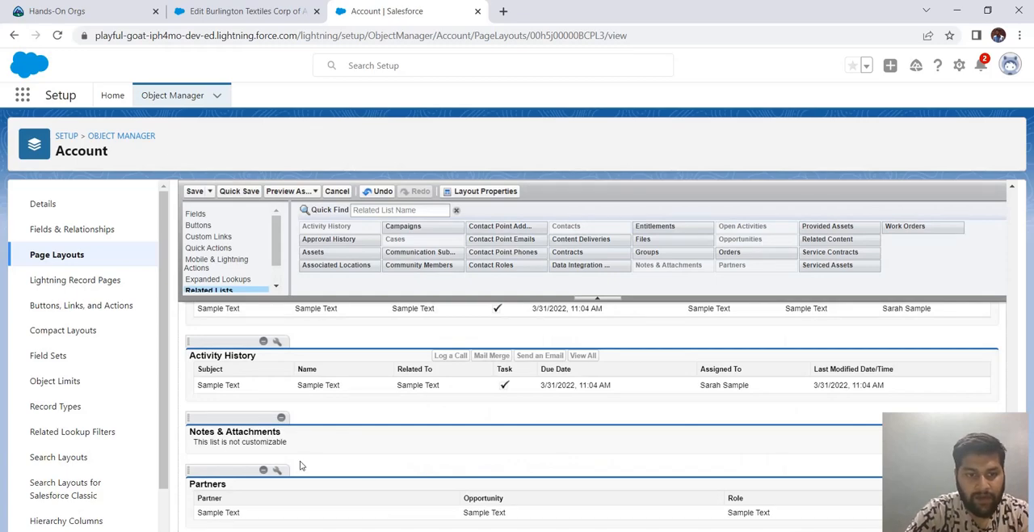
left_click(262, 473)
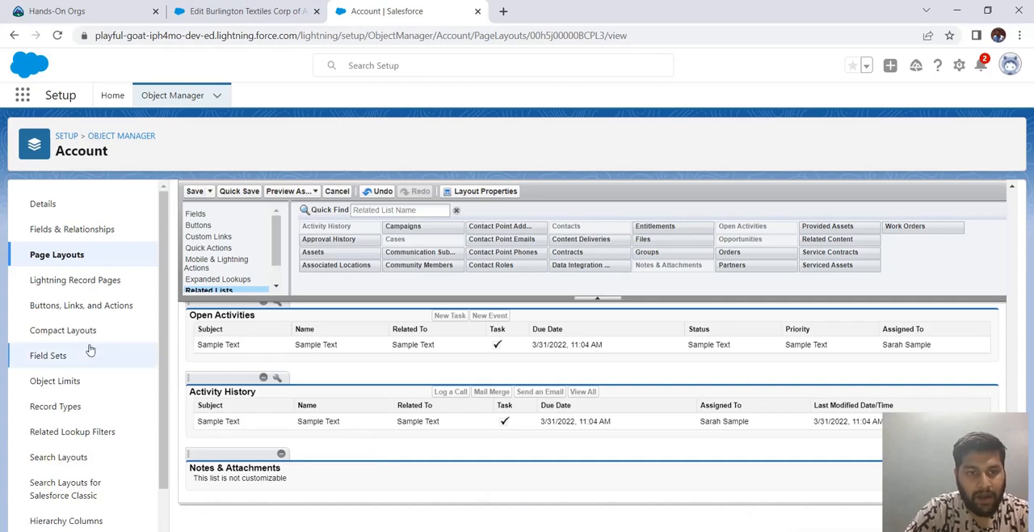
- Remove the Change Record Type and Sharing buttons from the standard buttons in Account Detail
scroll(319, 331, "up", 5)
scroll(327, 319, "up", 10)
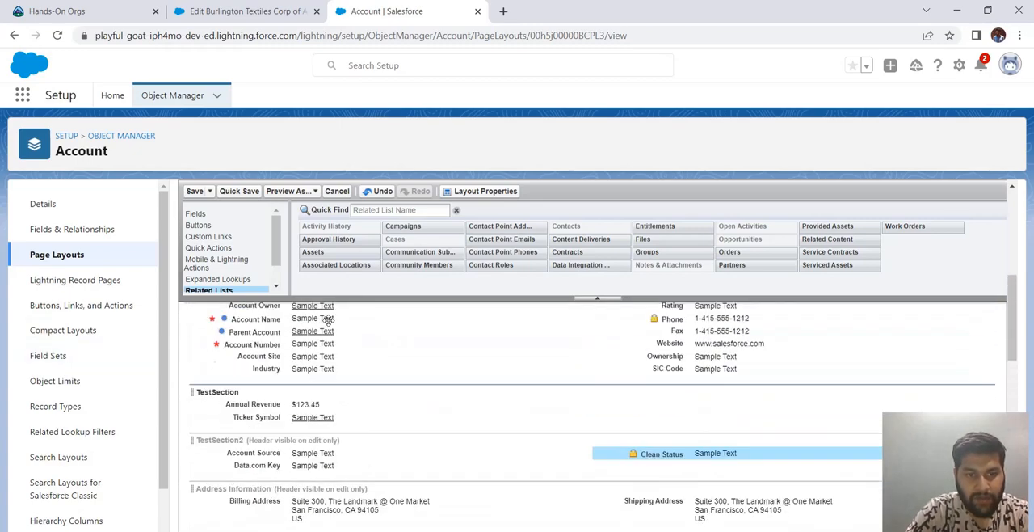
scroll(359, 363, "up", 2)
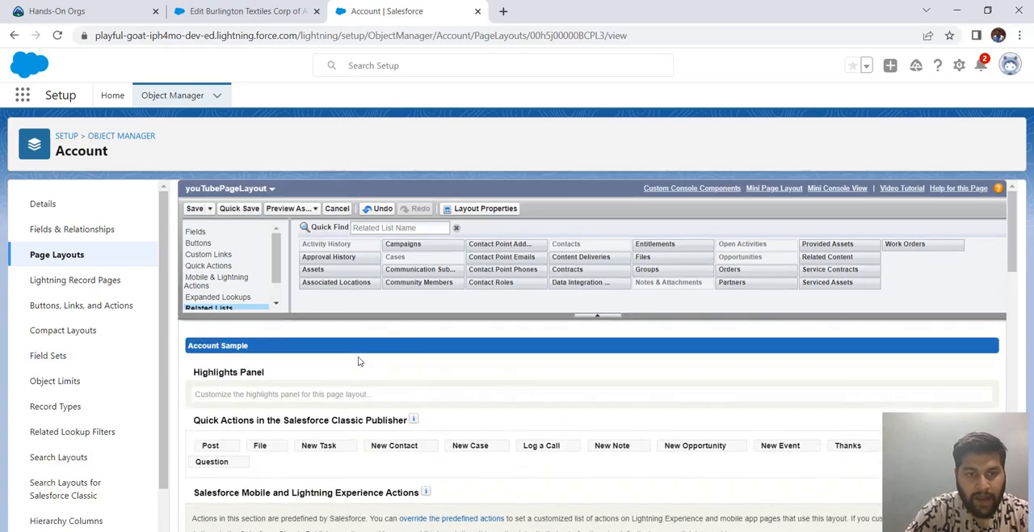
scroll(360, 363, "down", 3)
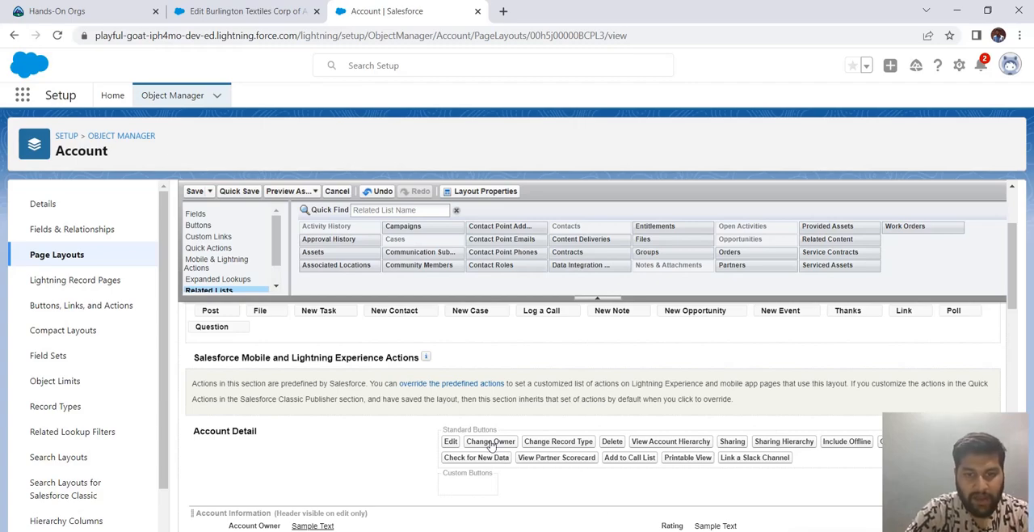
left_click_drag(549, 445, 508, 251)
left_click(199, 225)
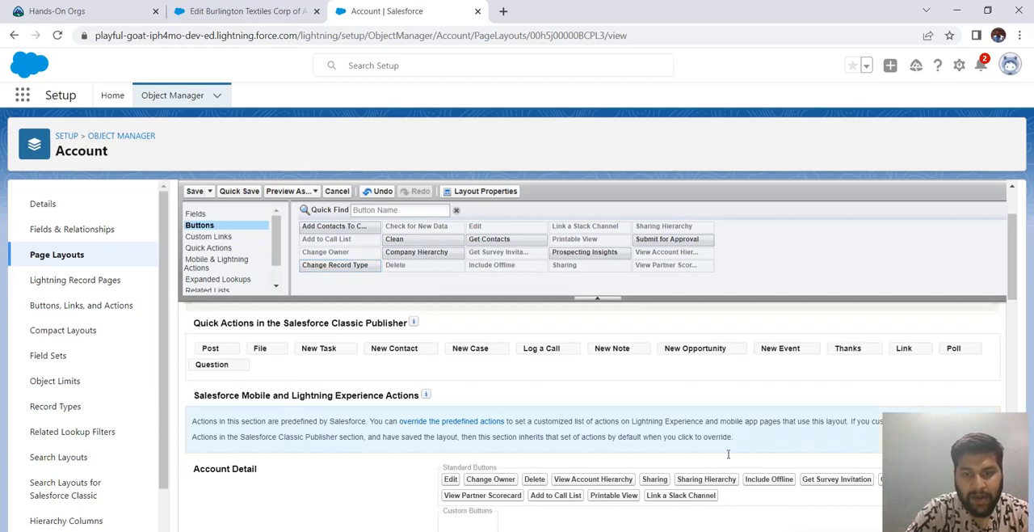
mouse_move(656, 478)
left_mouse_down()
mouse_move(642, 309)
mouse_move(589, 235)
mouse_move(515, 264)
mouse_move(430, 264)
left_mouse_up()
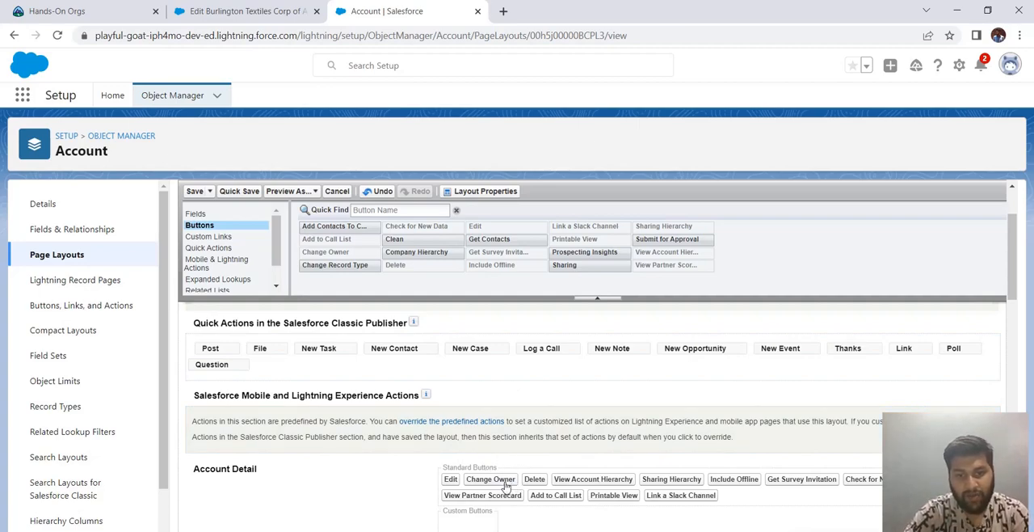
- Save the customized youTubePageLayout and return to the list of Account page layouts
scroll(485, 461, "down", 4)
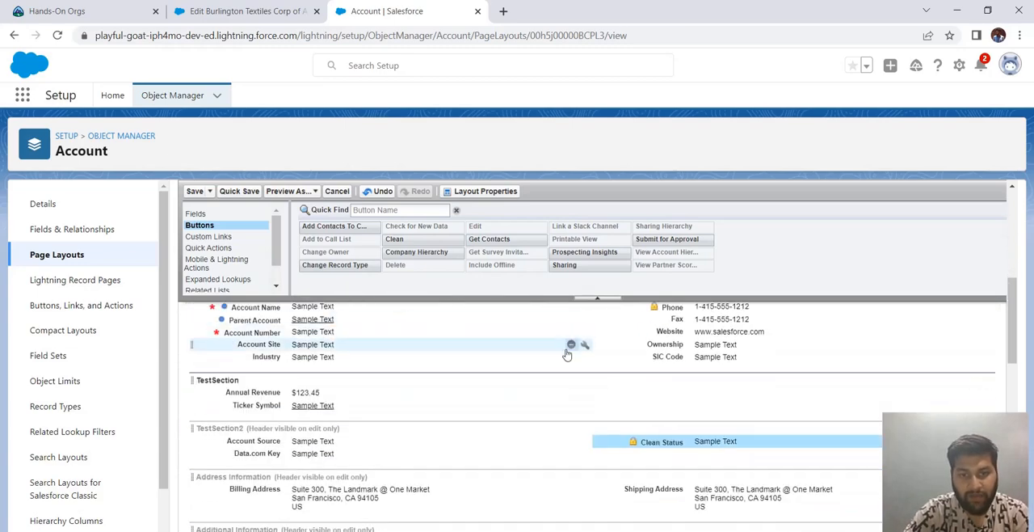
scroll(450, 418, "up", 3)
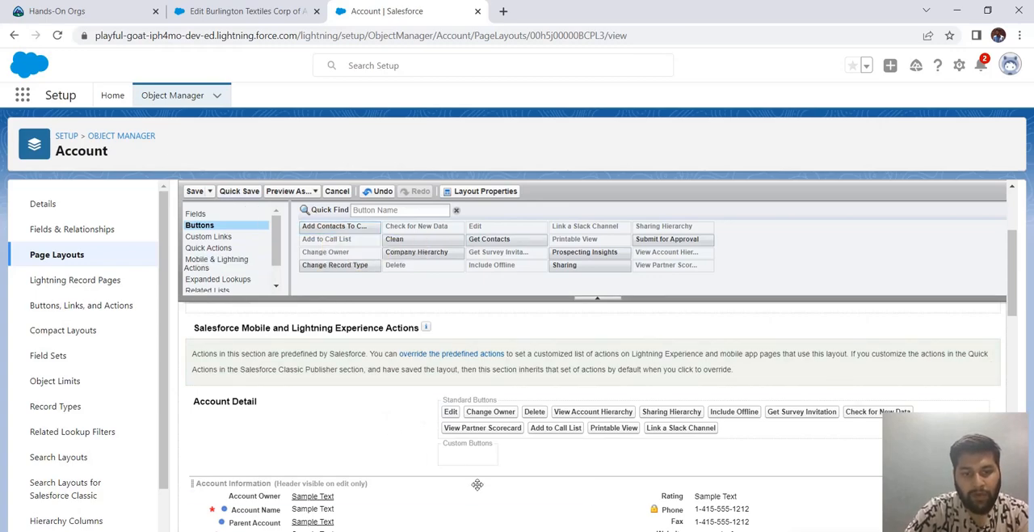
scroll(469, 506, "down", 1)
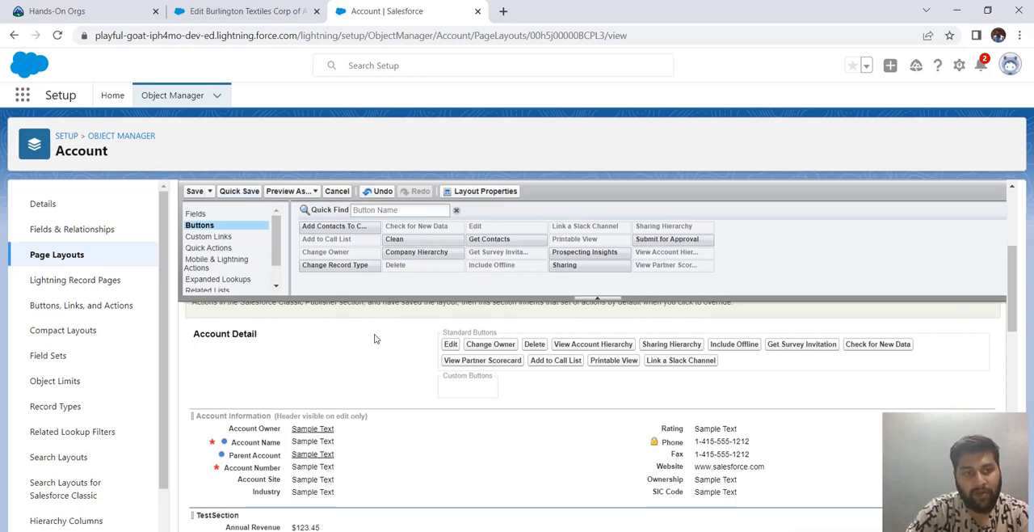
left_click(195, 191)
left_click(534, 408)
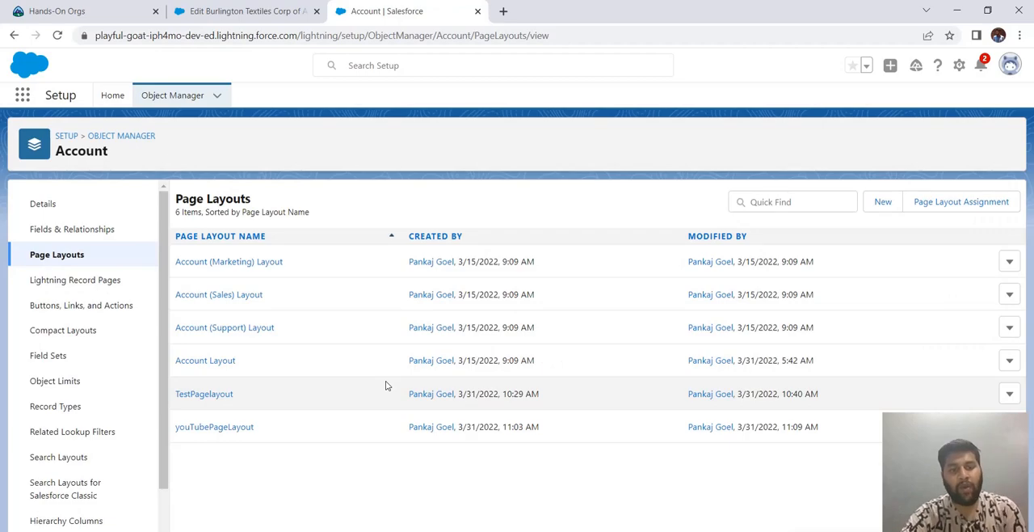
left_click(271, 13)
left_click(401, 13)
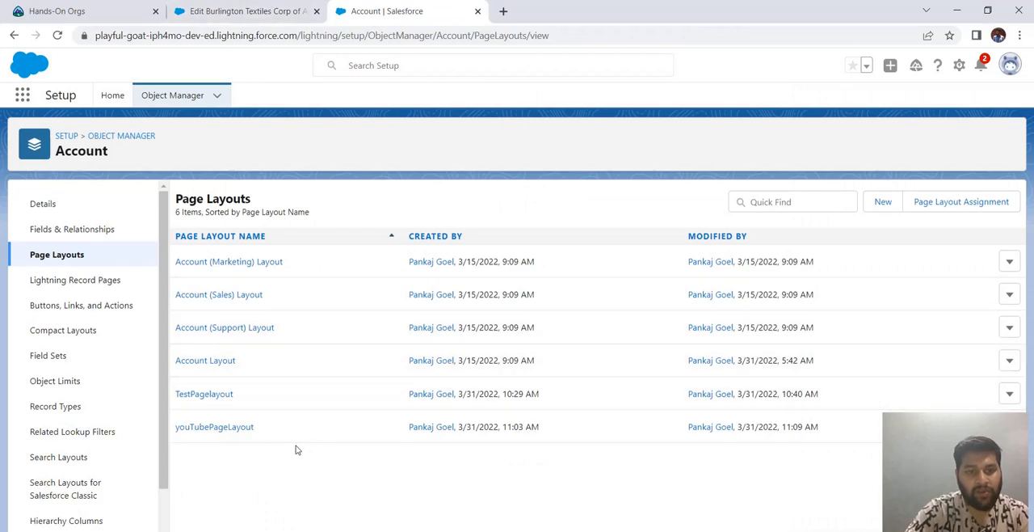
- Assign youTubePageLayout to the System Administrator profile in the Account page layout assignments, save, and check the assignment
left_click(958, 204)
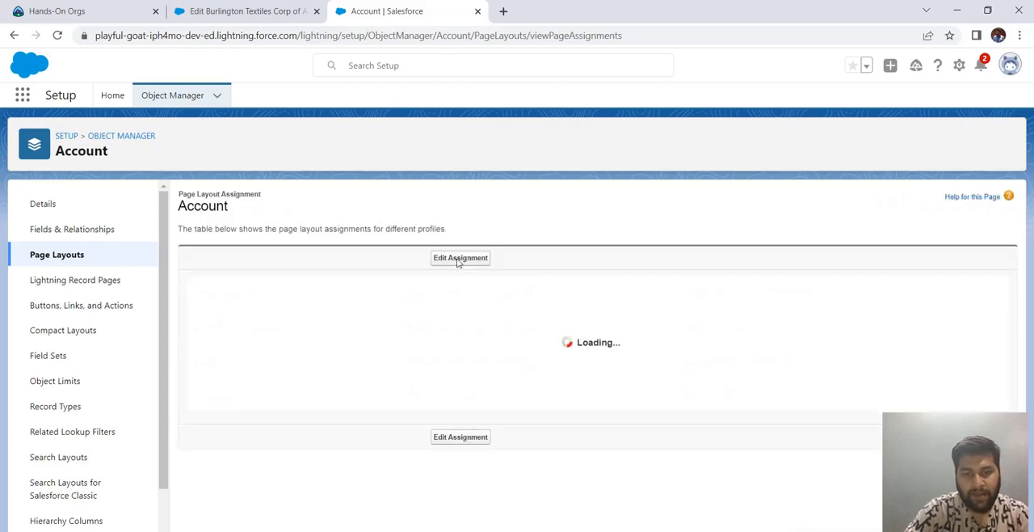
left_click(458, 260)
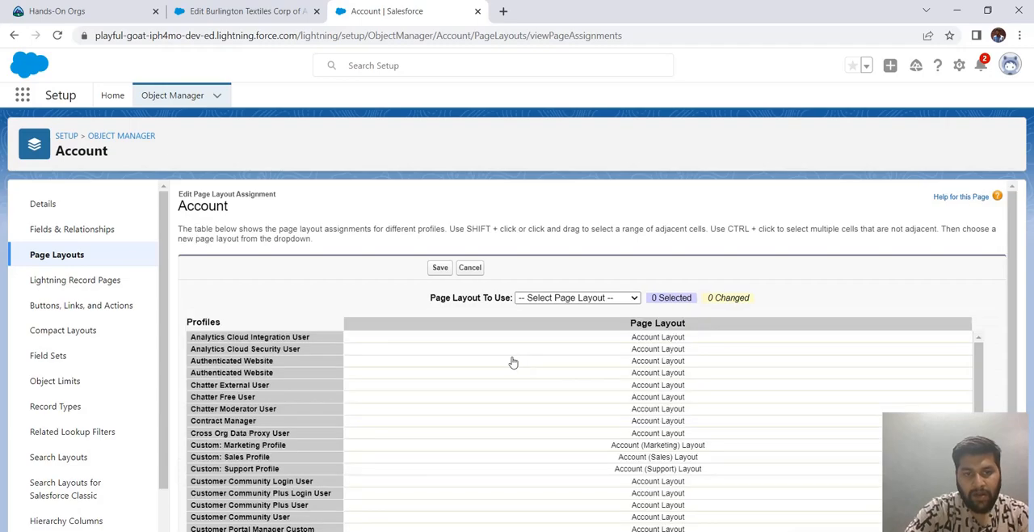
scroll(330, 364, "down", 5)
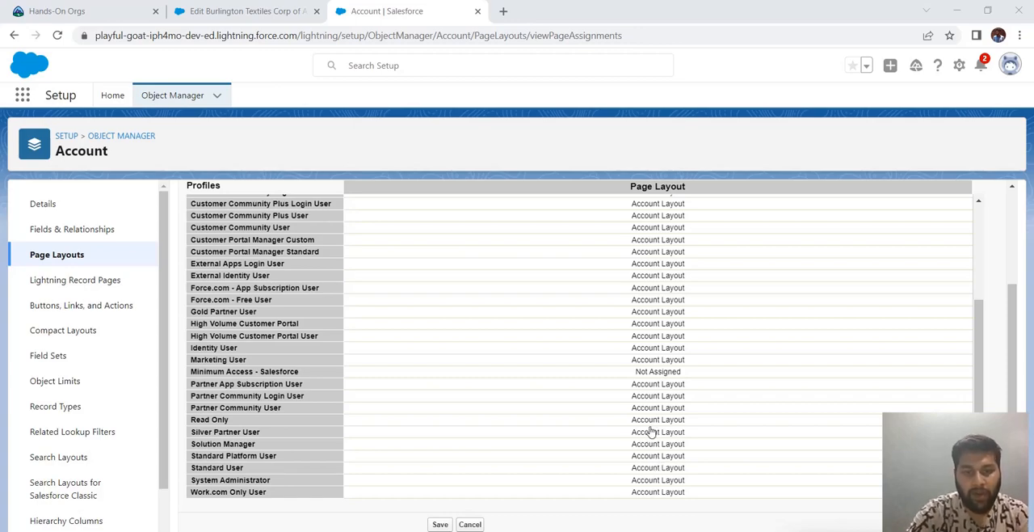
scroll(713, 323, "up", 2)
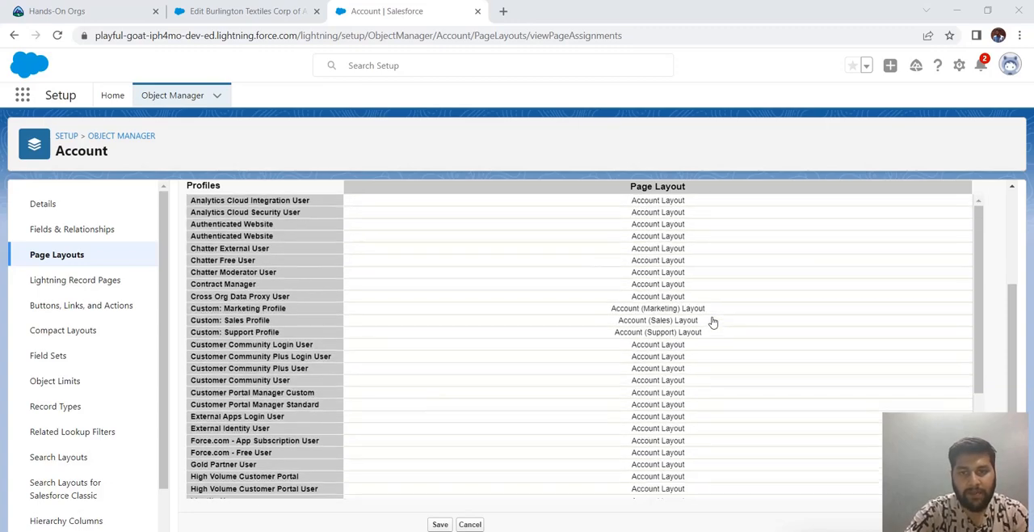
scroll(713, 325, "down", 2)
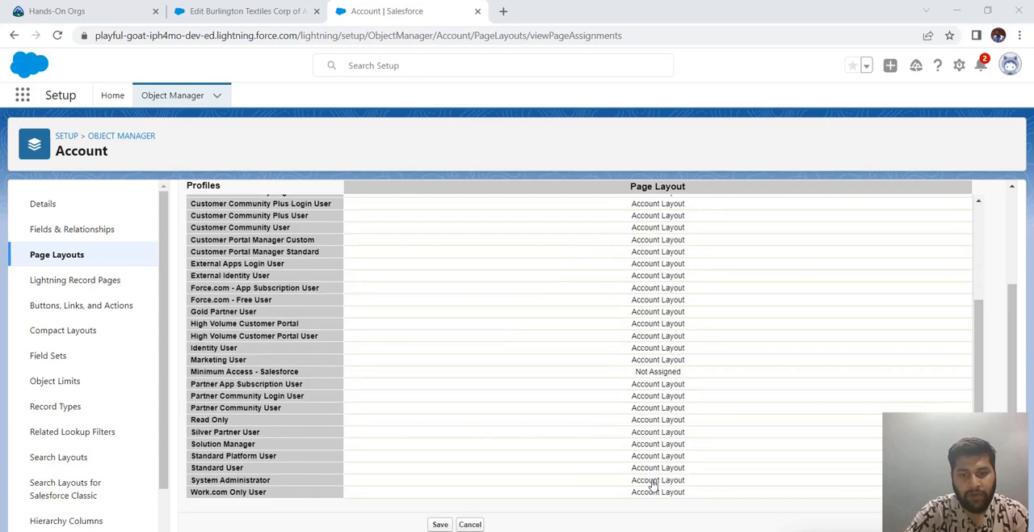
scroll(578, 404, "up", 2)
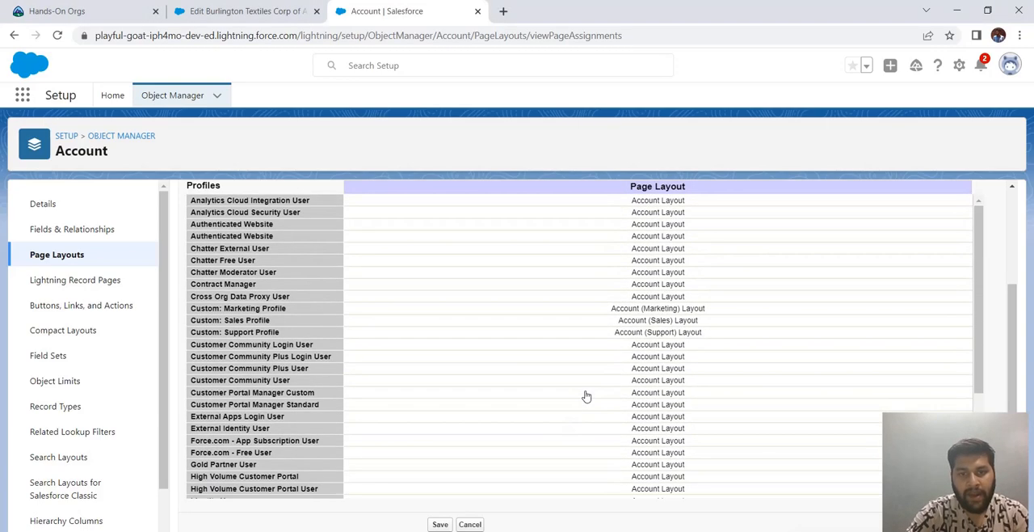
scroll(587, 396, "up", 2)
left_click(614, 297)
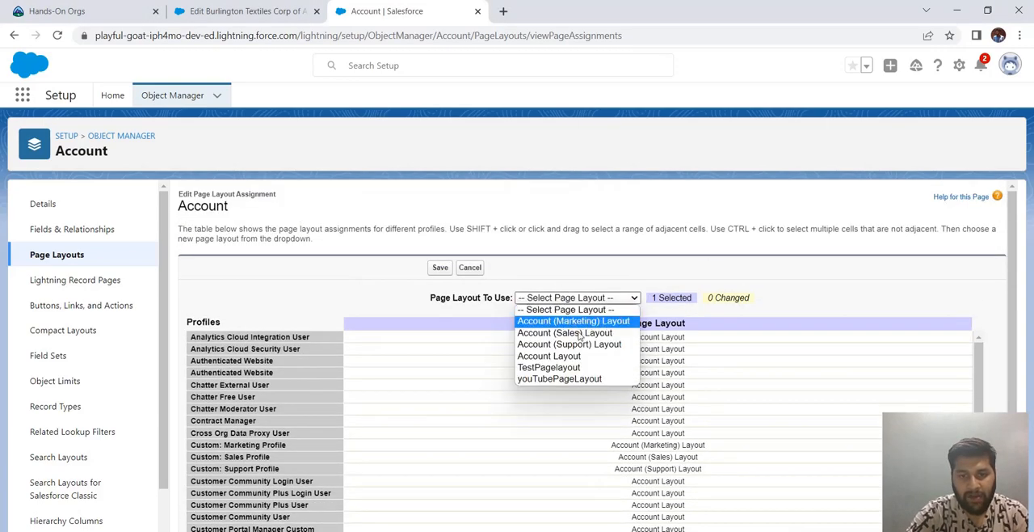
left_click(564, 377)
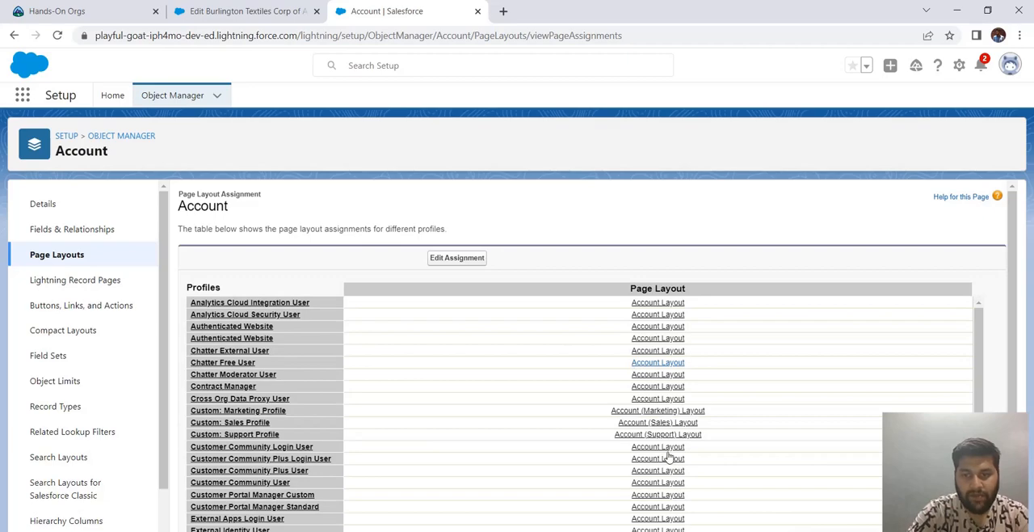
scroll(938, 363, "down", 5)
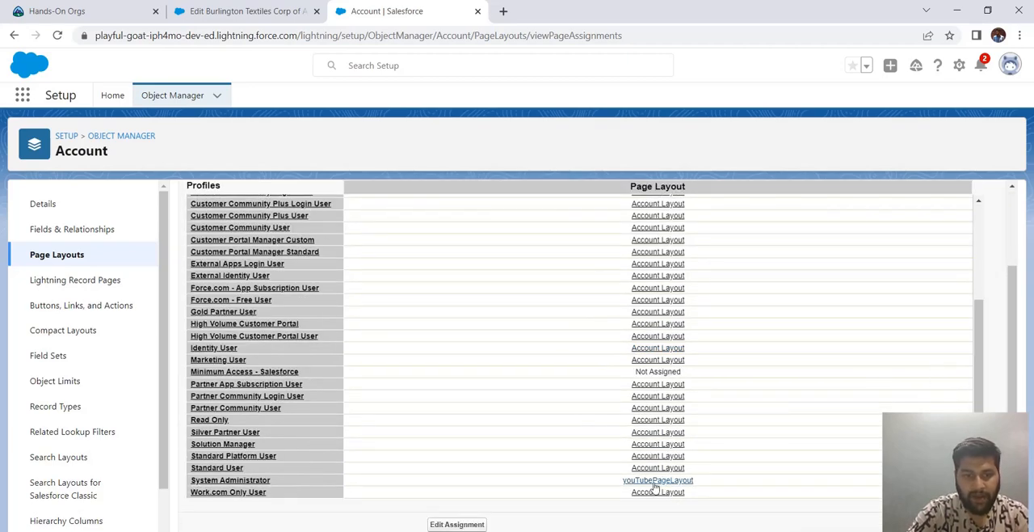
scroll(607, 480, "up", 1)
scroll(595, 478, "up", 2)
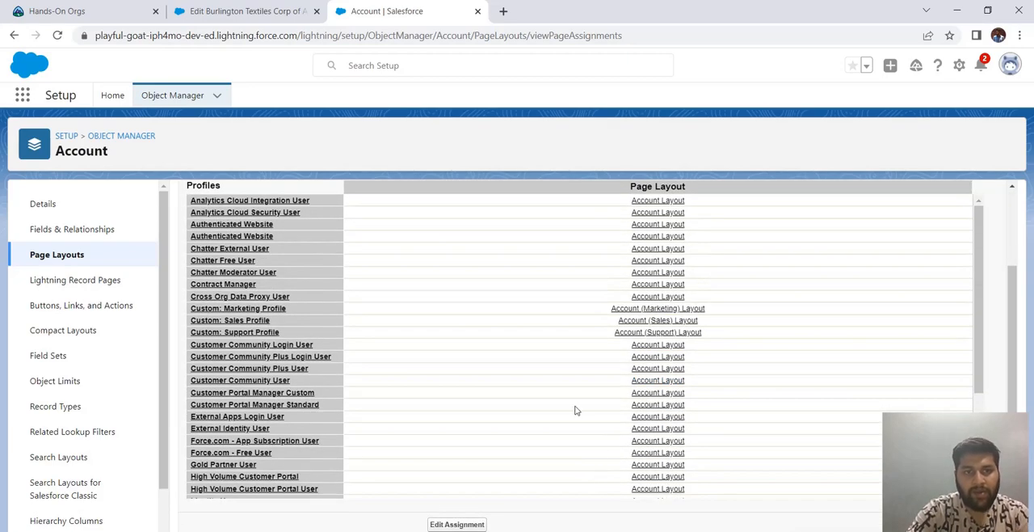
- Discard the open Burlington Textiles edit form and start a new account from the Accounts list, reviewing the form's sections
left_click(272, 10)
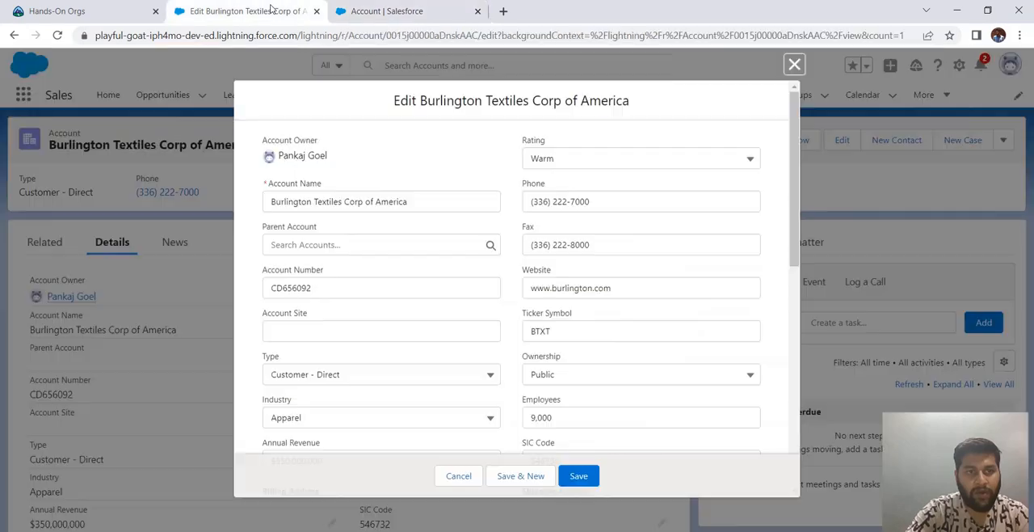
left_click(794, 65)
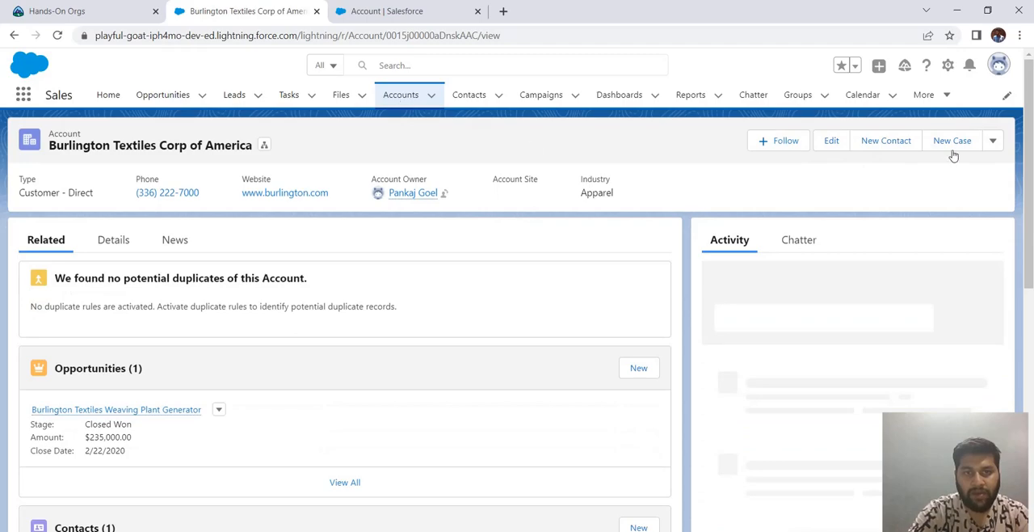
left_click(401, 99)
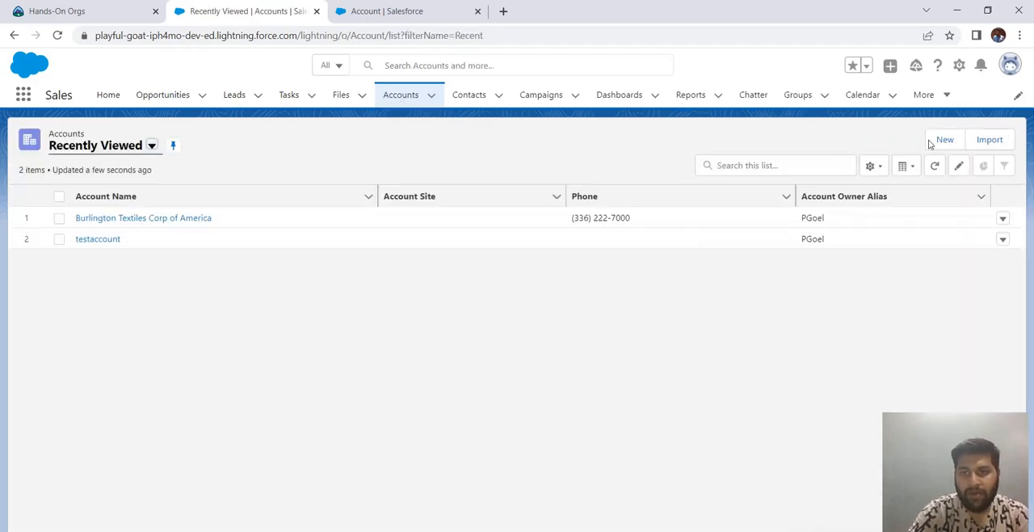
left_click(934, 140)
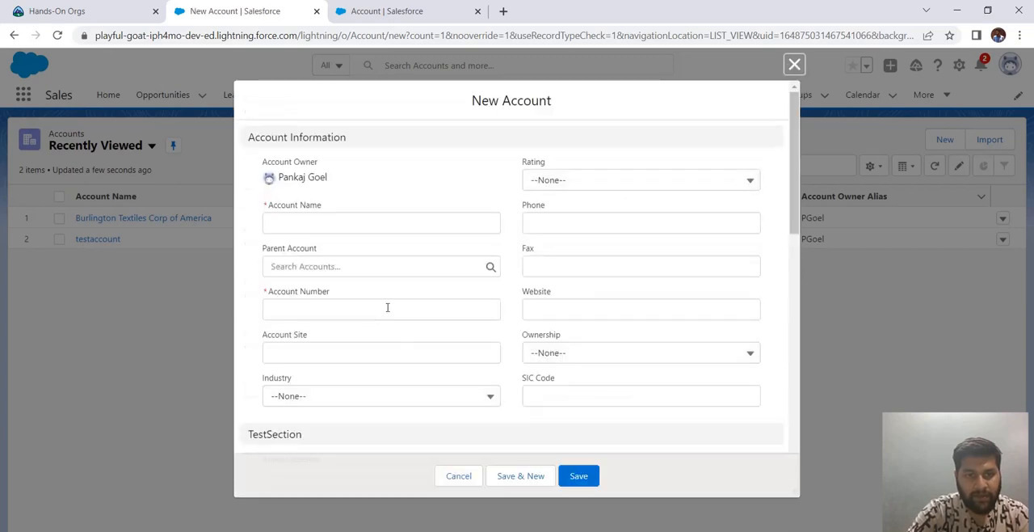
scroll(380, 312, "down", 3)
scroll(385, 316, "down", 1)
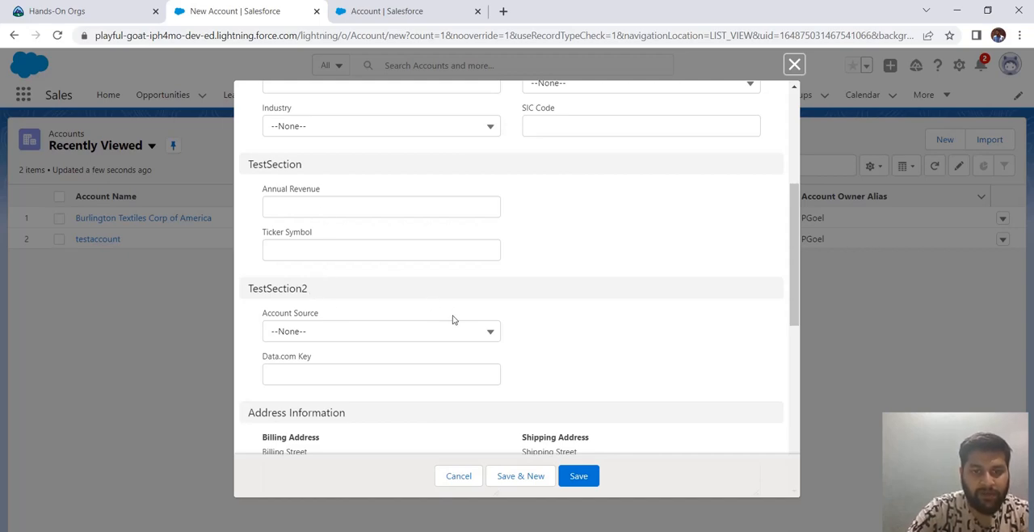
scroll(473, 316, "up", 4)
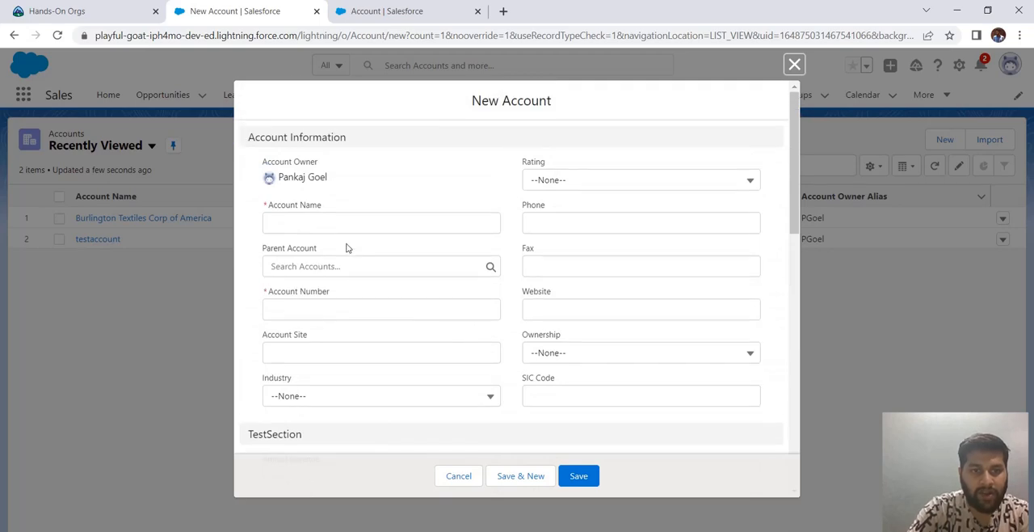
- Name the new account testAccount12 and set its Rating to Hot
left_click(350, 227)
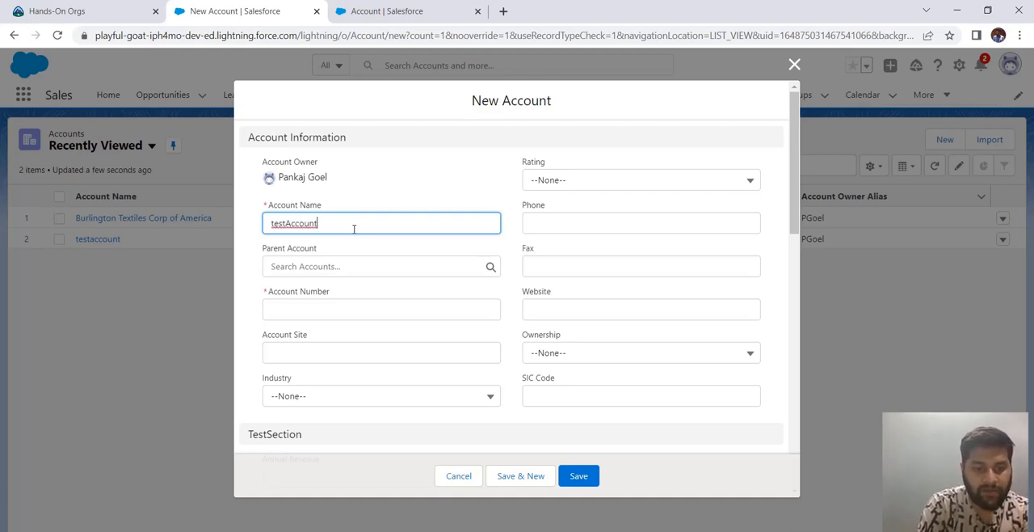
type("12")
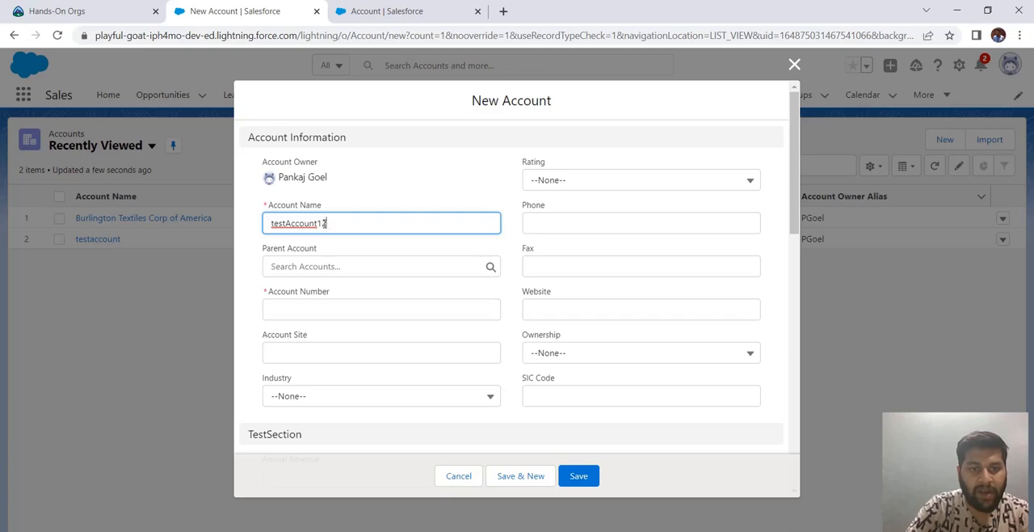
left_click_drag(324, 223, 271, 224)
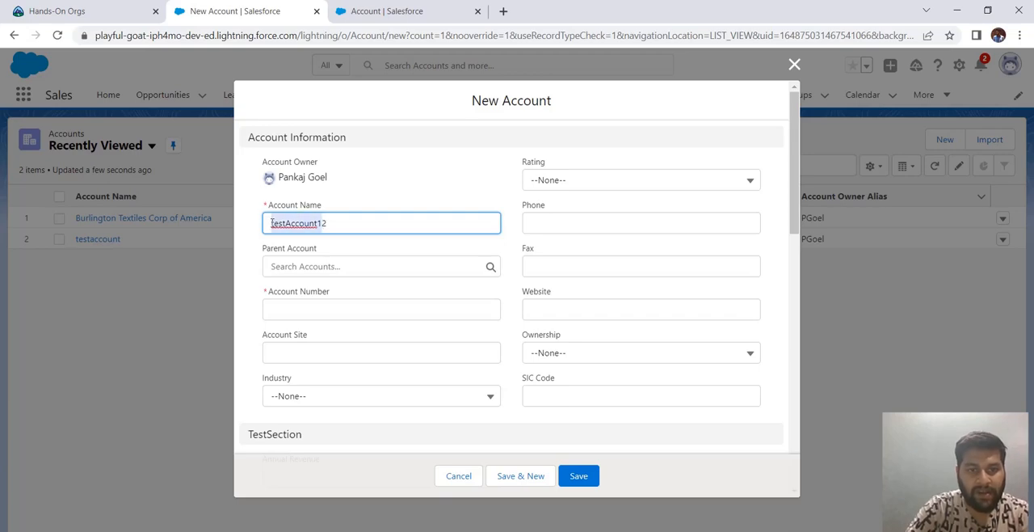
left_click(565, 185)
left_click(608, 231)
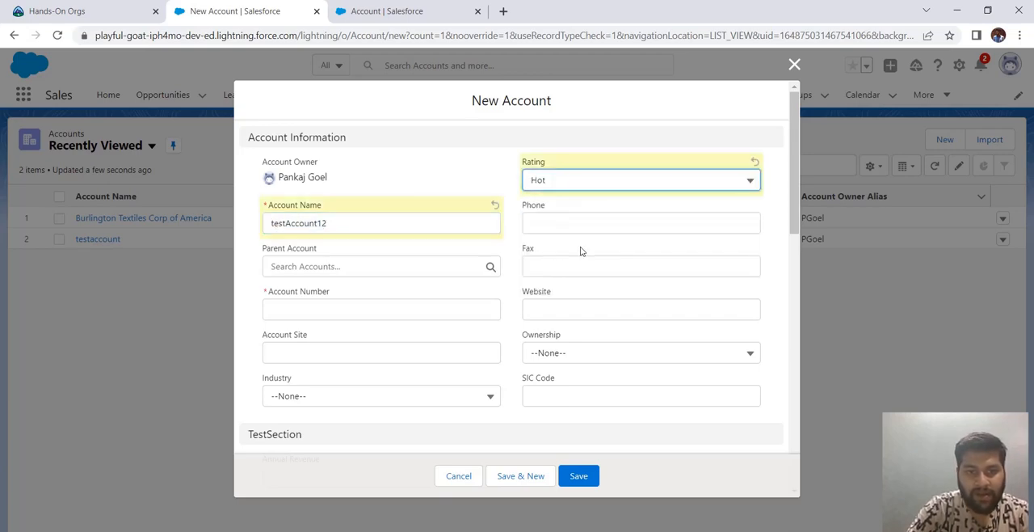
- Fill in the new account's account number and phone number, and set Ownership to Public
left_click(371, 302)
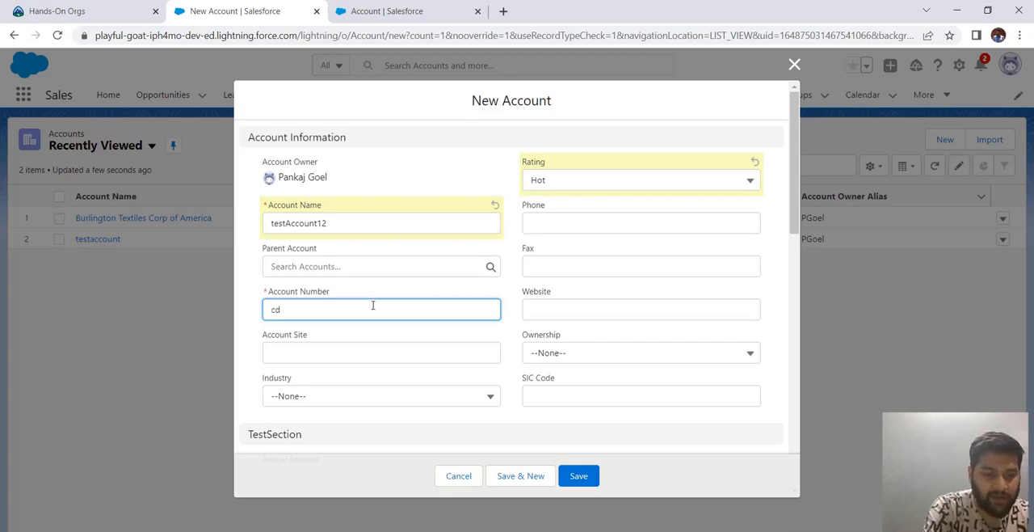
left_click(252, 331)
left_click(575, 353)
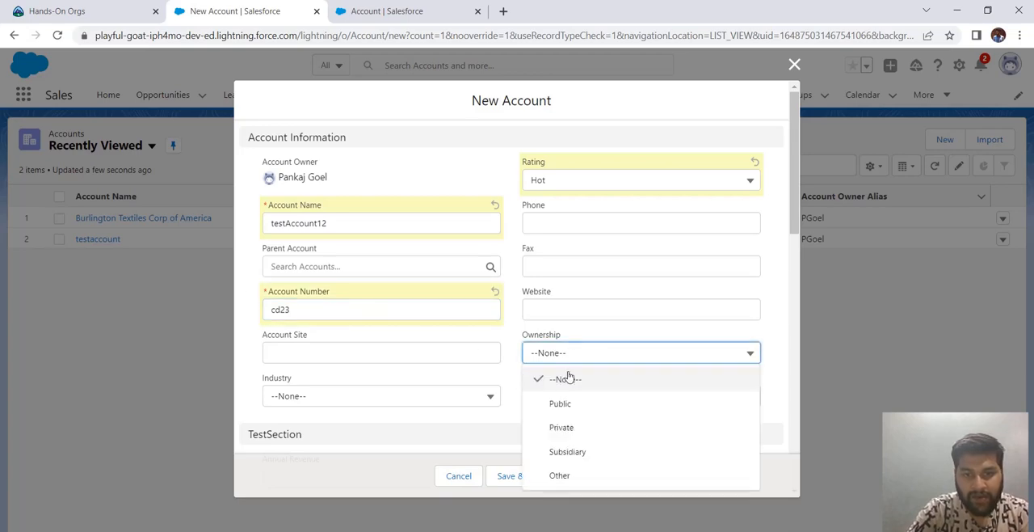
left_click(570, 402)
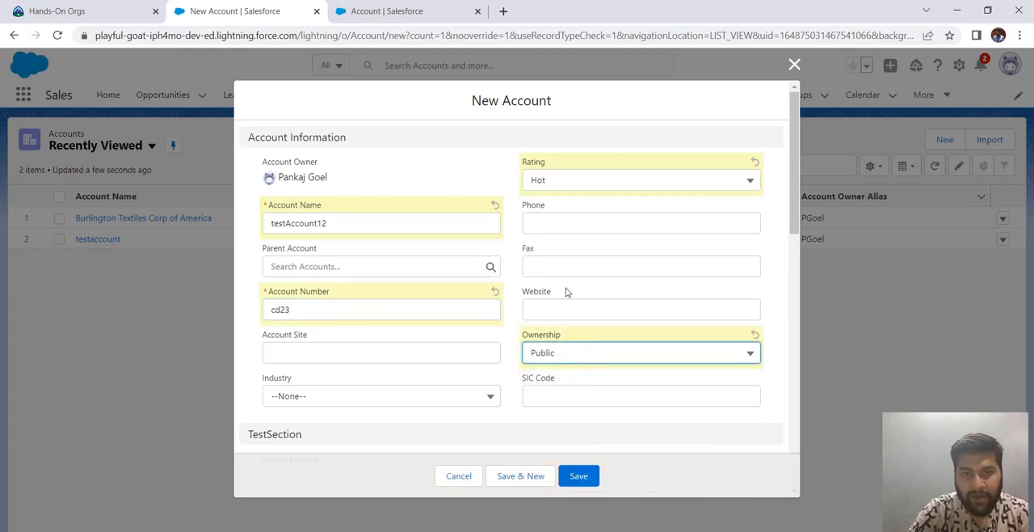
left_click(566, 271)
left_click(561, 225)
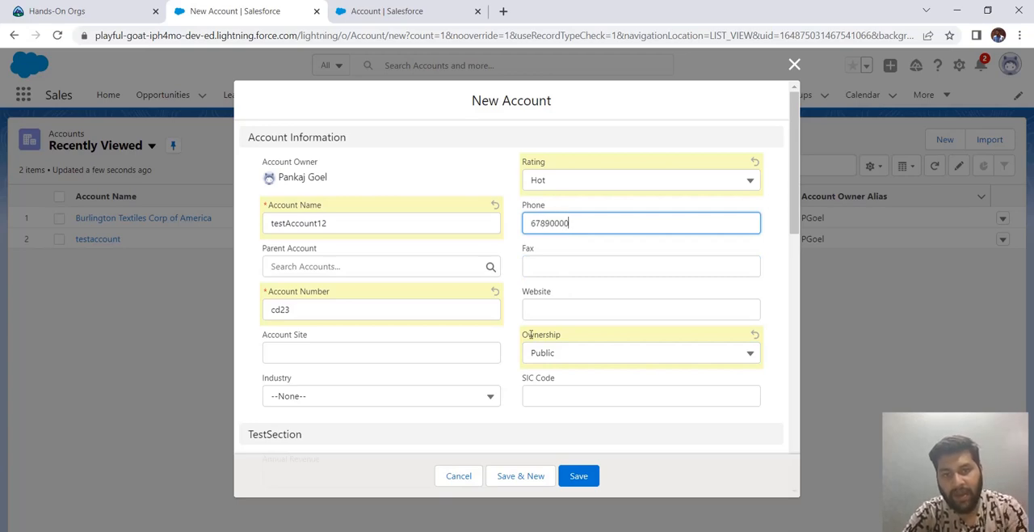
left_click(506, 392)
- Set Annual Revenue to 1000 in TestSection and Account Source to Partner Referral in TestSection2
scroll(509, 386, "down", 1)
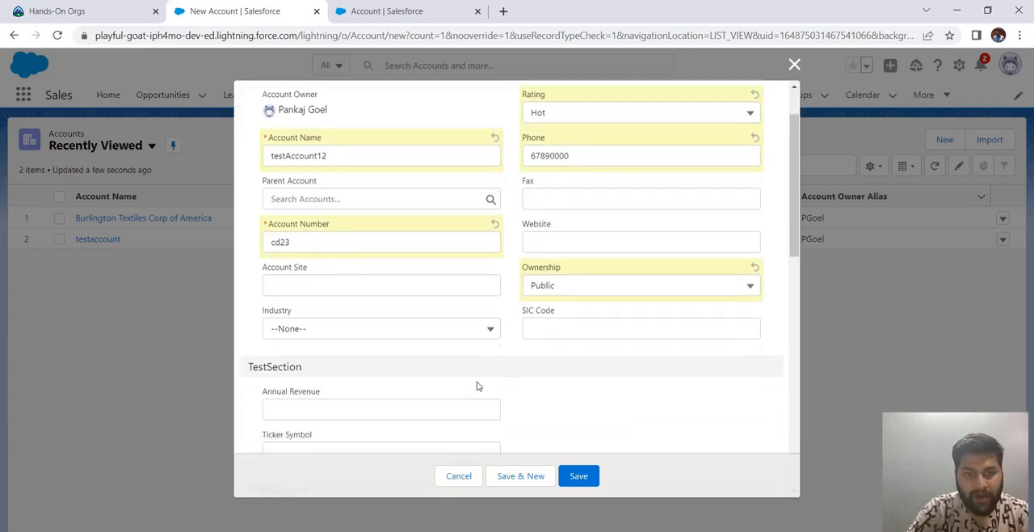
scroll(476, 386, "down", 2)
left_click(319, 278)
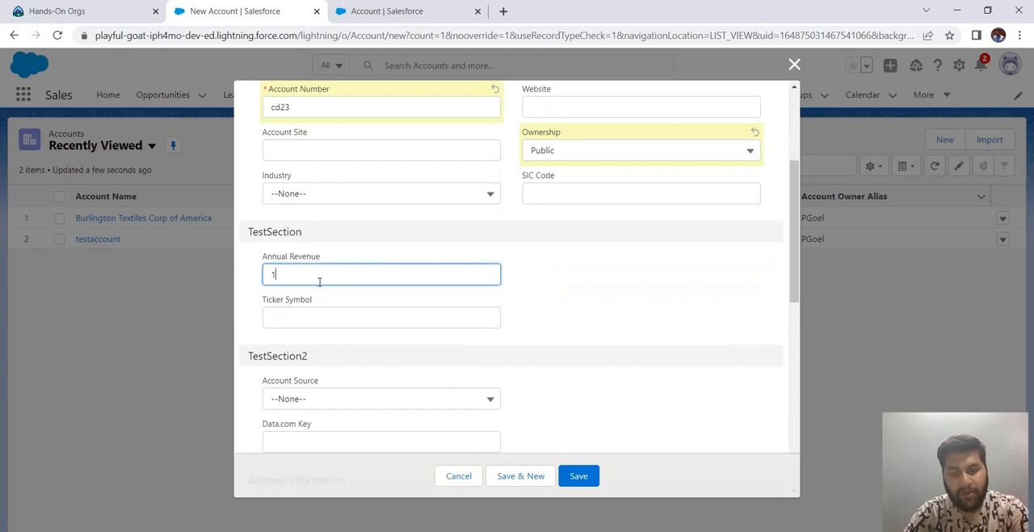
type("1000")
left_click(437, 322)
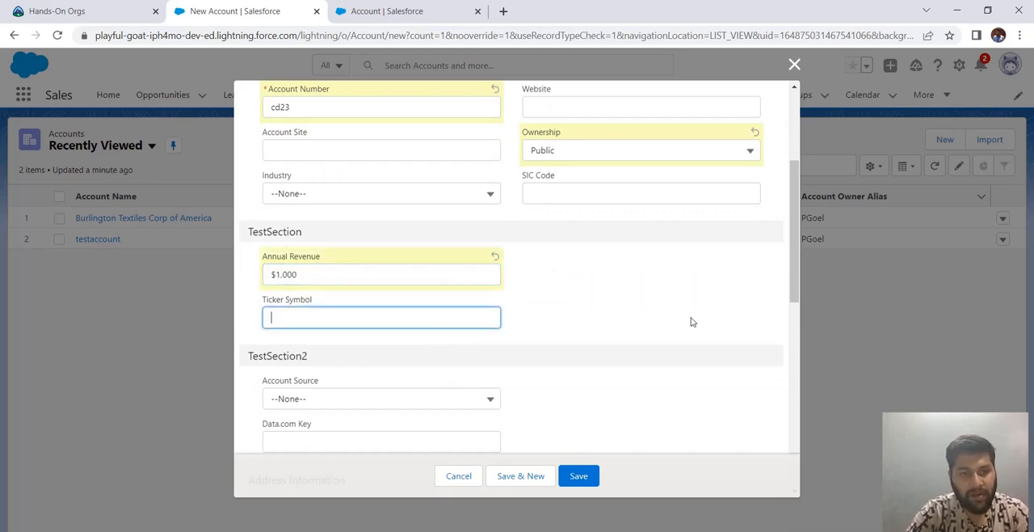
left_click(691, 322)
left_click(419, 402)
left_click(419, 402)
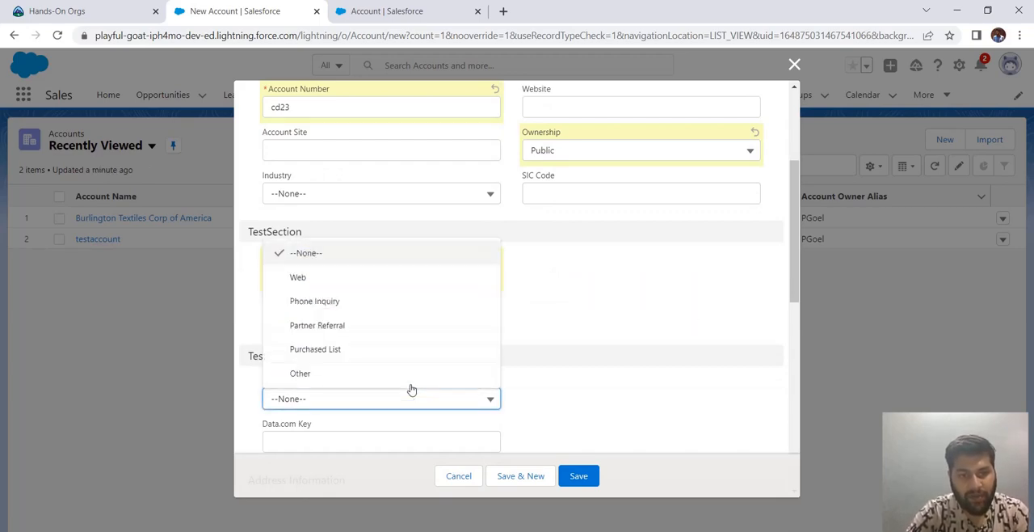
left_click(379, 330)
scroll(555, 353, "down", 2)
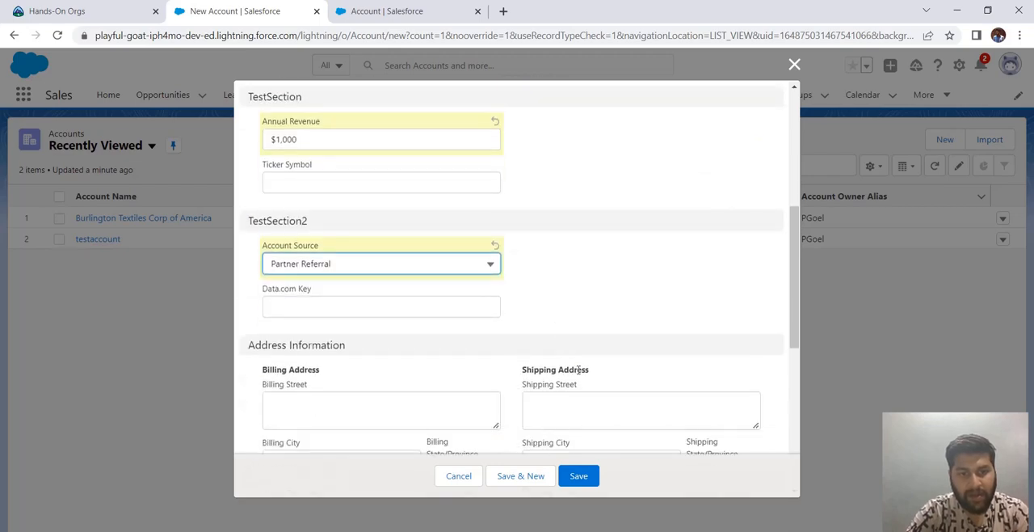
- Fill in the billing street under Address Information and save the new account
scroll(579, 370, "up", 1)
scroll(454, 368, "down", 3)
left_click(367, 283)
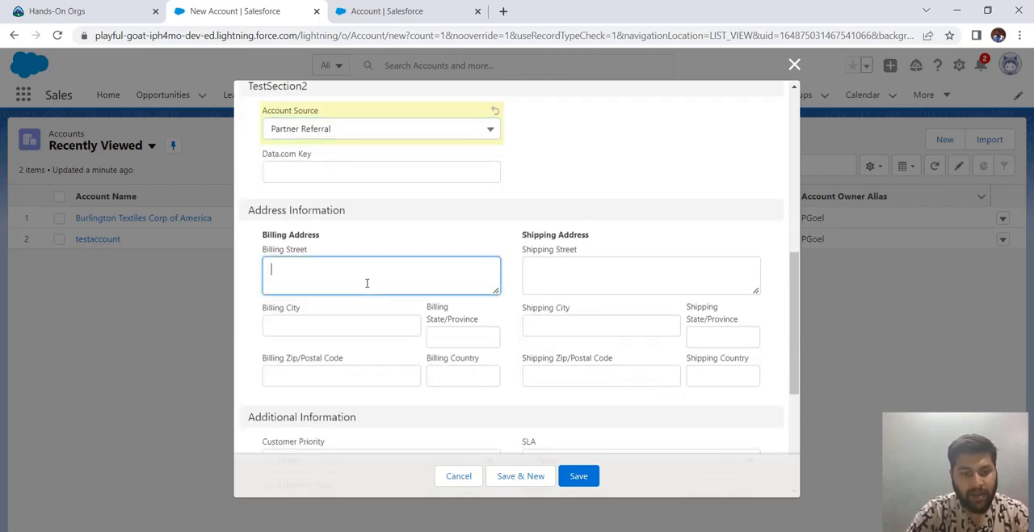
type("new de")
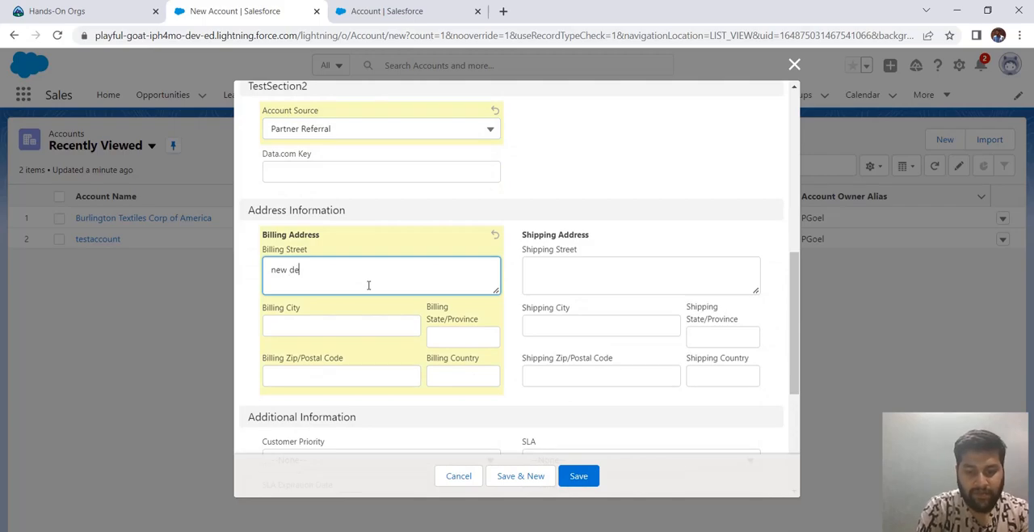
type("lhi")
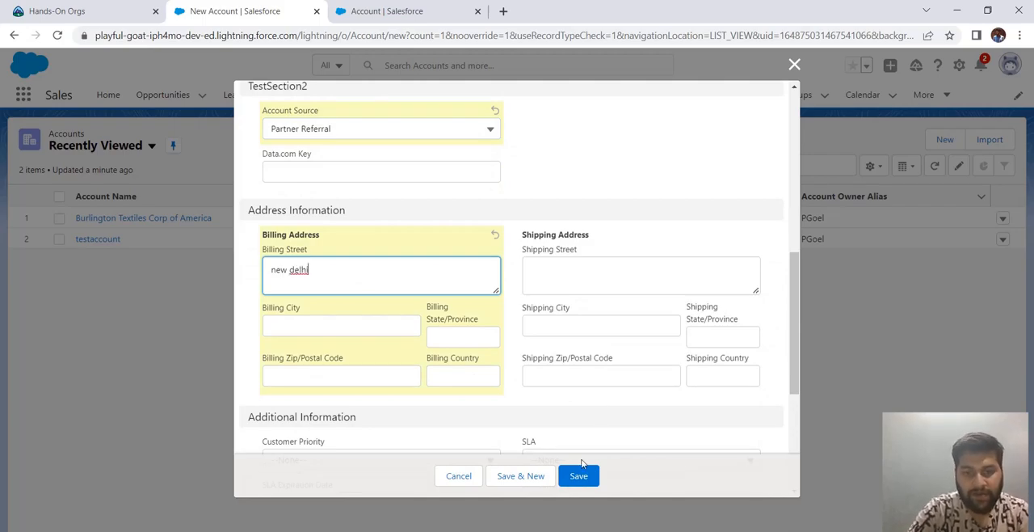
left_click(579, 475)
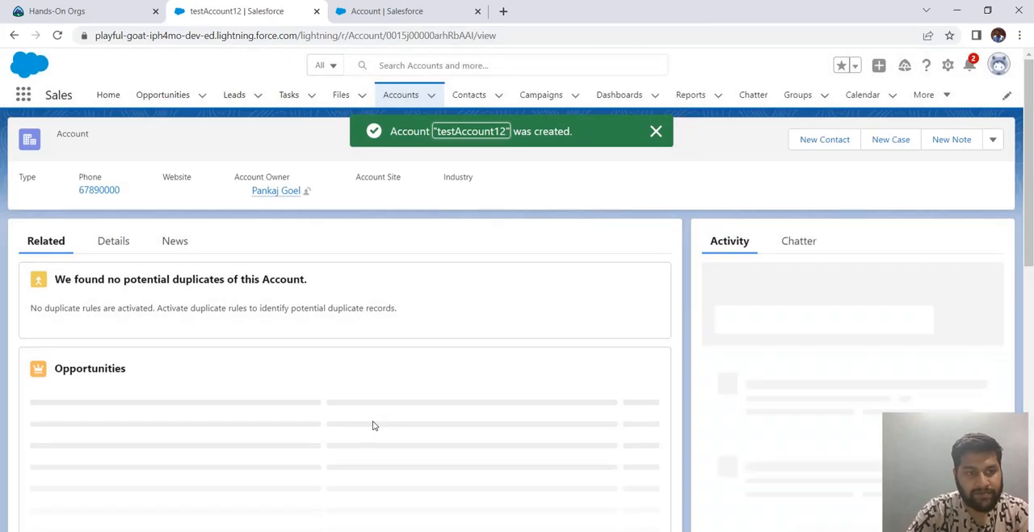
- Review testAccount12's details, including TestSection and the billing address, and check its edit form without making changes
left_click(114, 241)
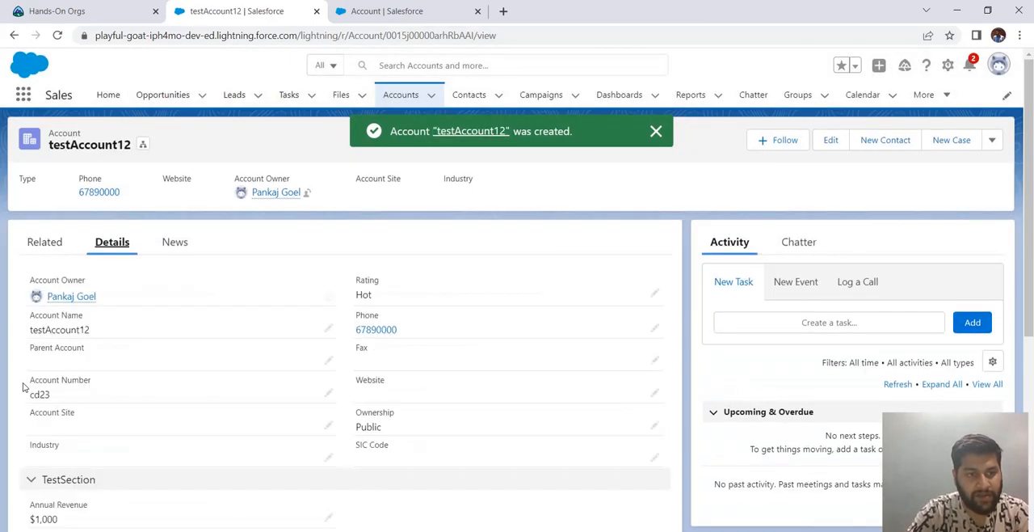
scroll(94, 404, "down", 5)
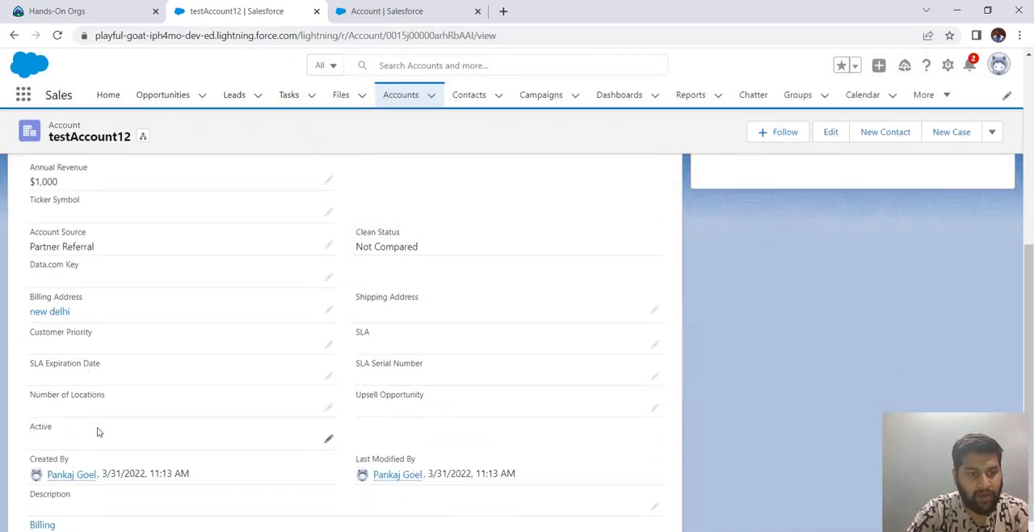
scroll(93, 396, "up", 1)
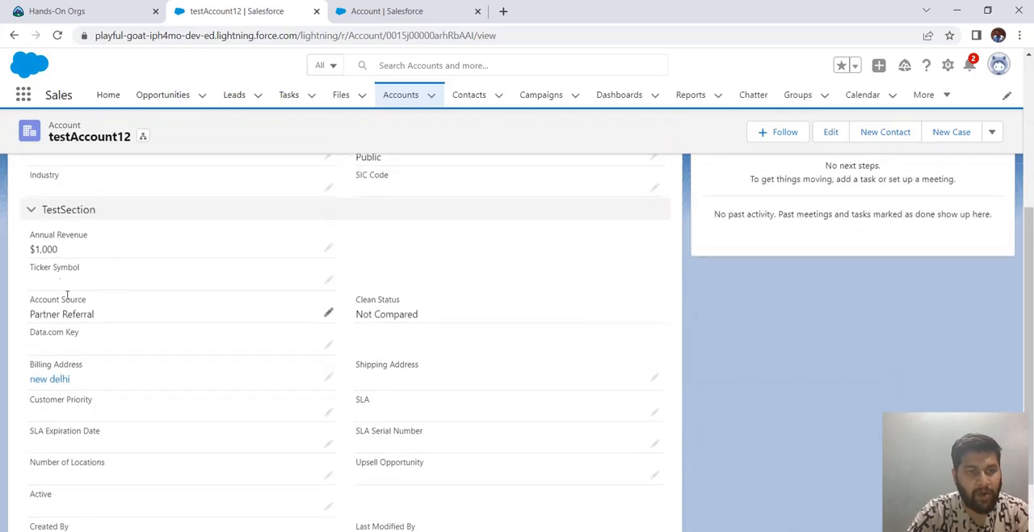
scroll(182, 400, "down", 1)
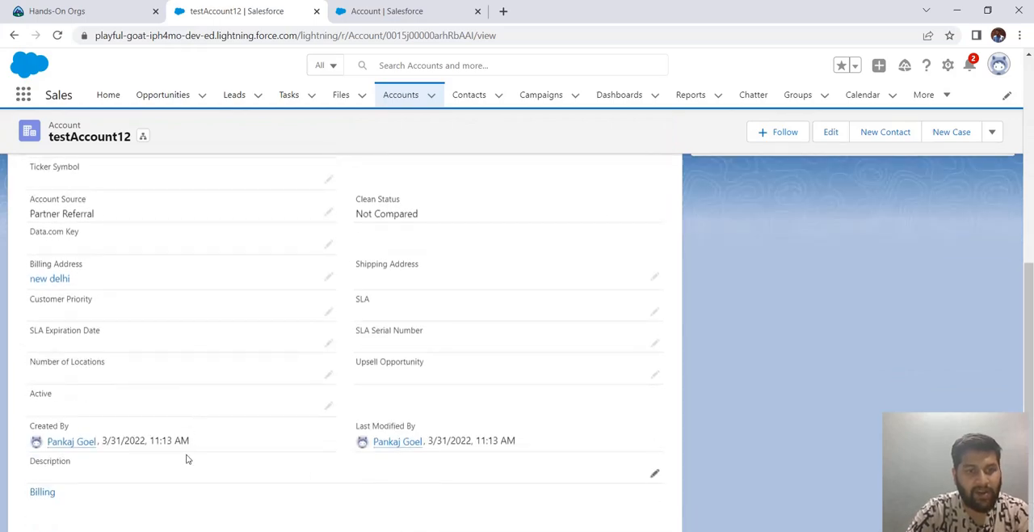
scroll(204, 393, "up", 5)
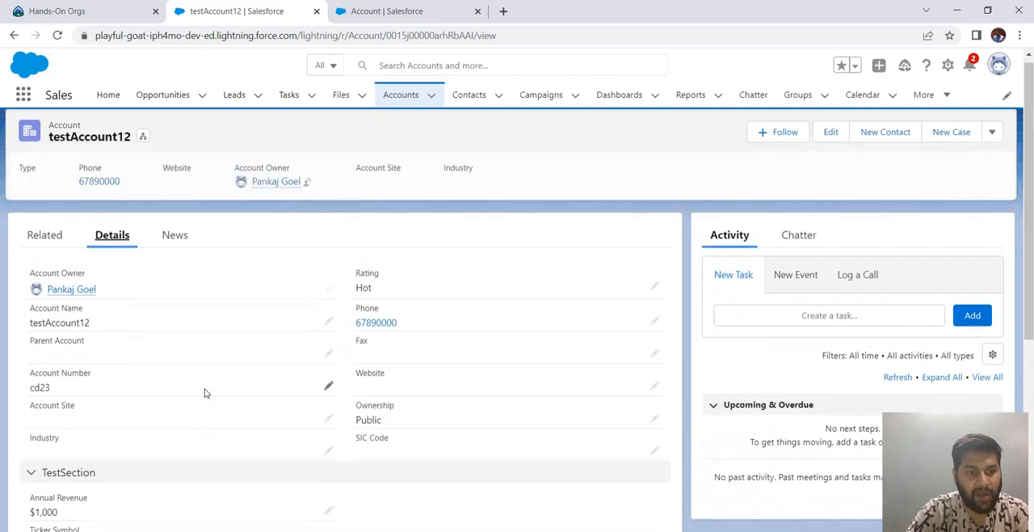
scroll(206, 393, "down", 4)
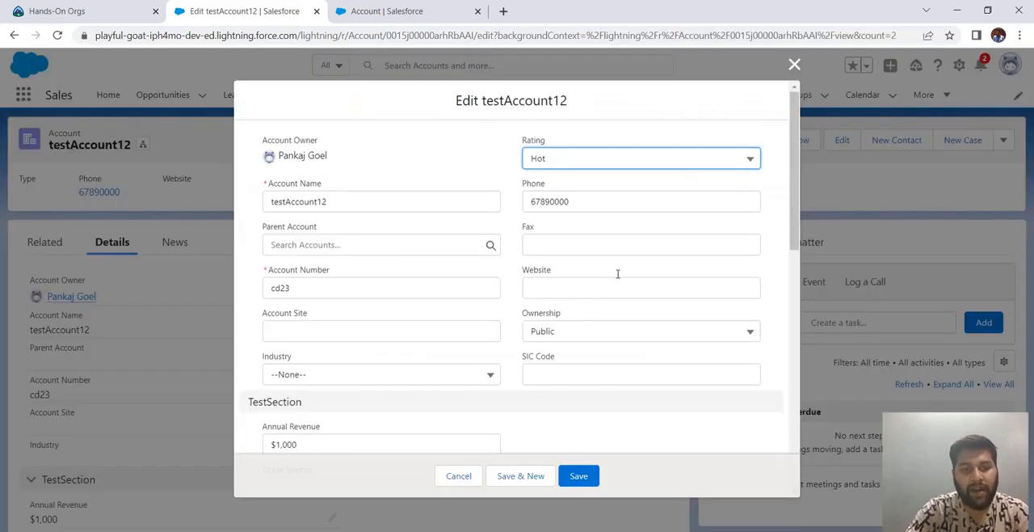
left_click(794, 65)
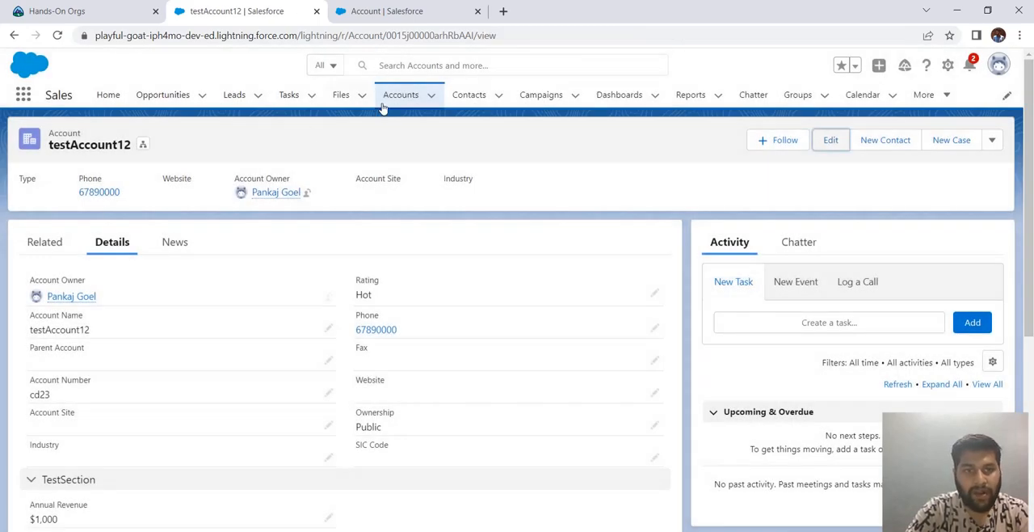
- Open a blank new account form from the Accounts list, examine its TestSection2 and Address Information sections, and close it unsaved
left_click(388, 98)
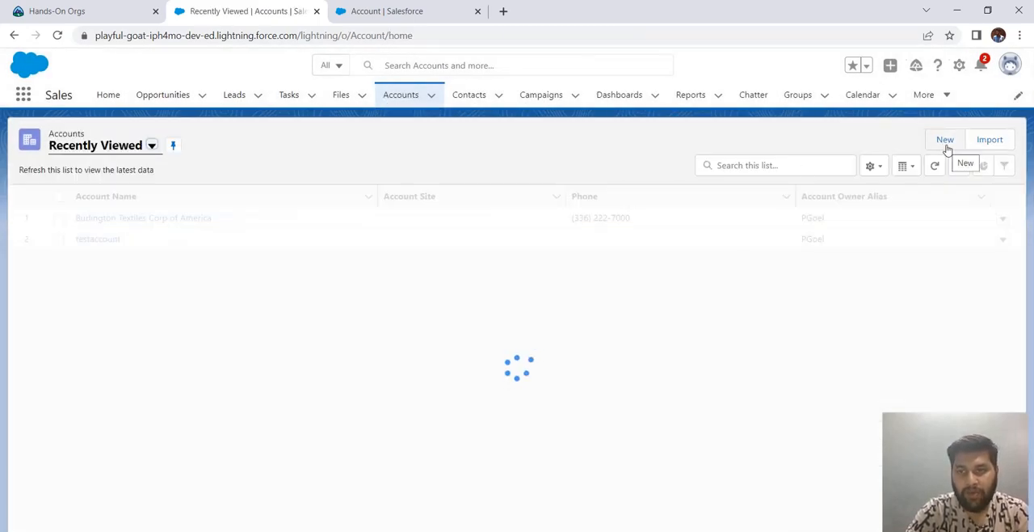
left_click(945, 144)
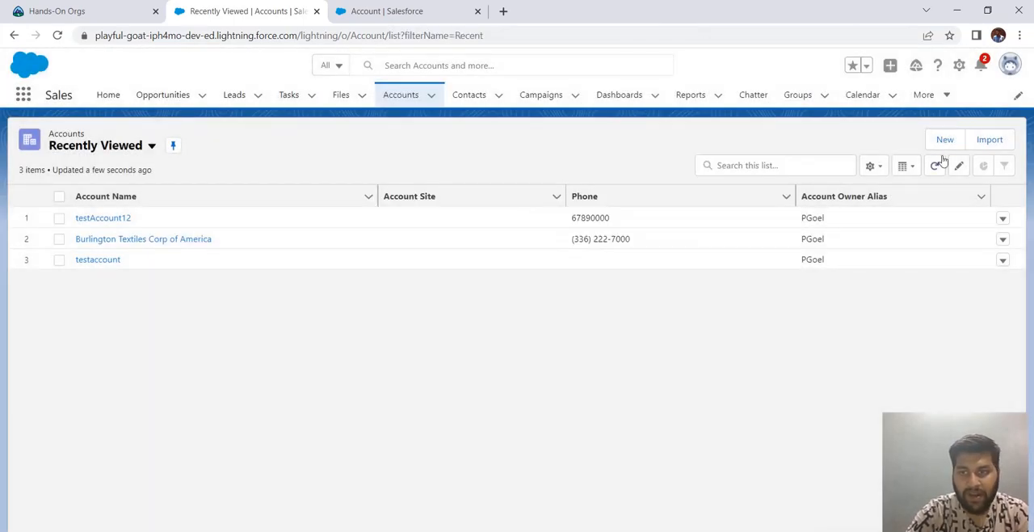
left_click(945, 141)
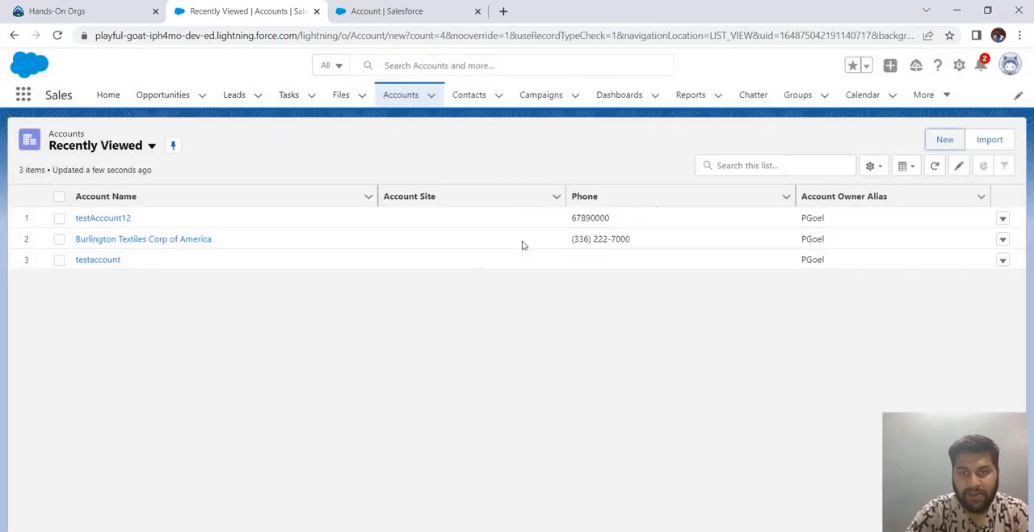
scroll(457, 327, "down", 3)
scroll(456, 328, "down", 3)
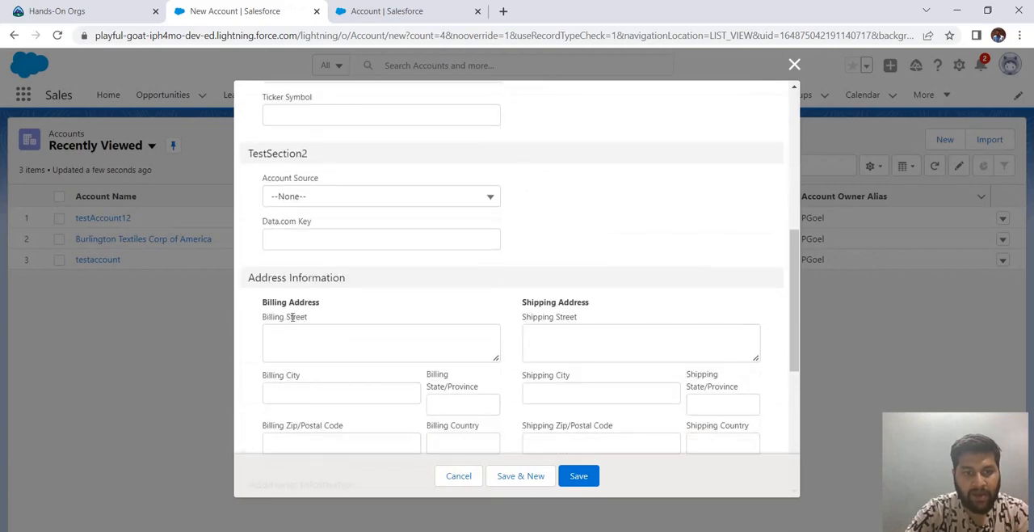
left_click(794, 65)
- Open youTubePageLayout for editing in the Account object's setup and place a new section on it to bring up its section properties
left_click(416, 10)
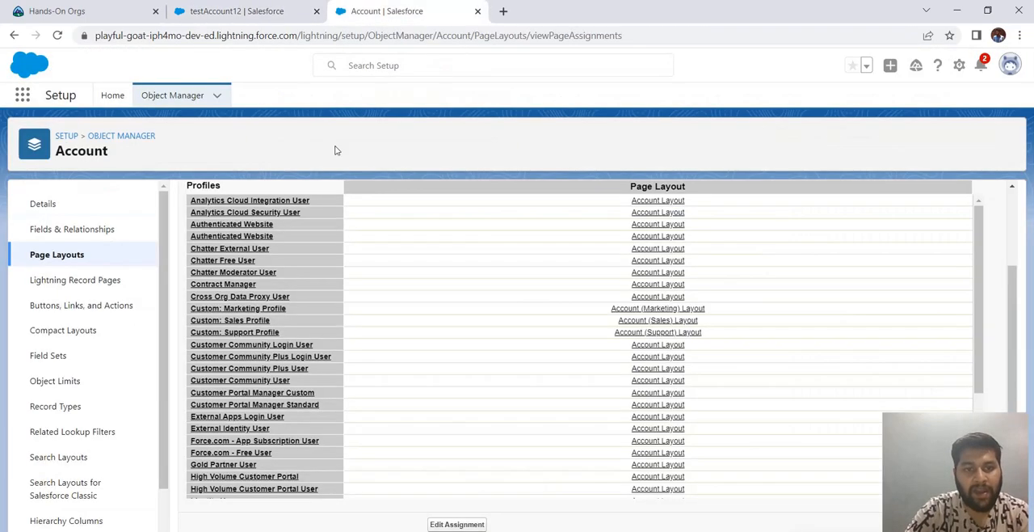
left_click(50, 259)
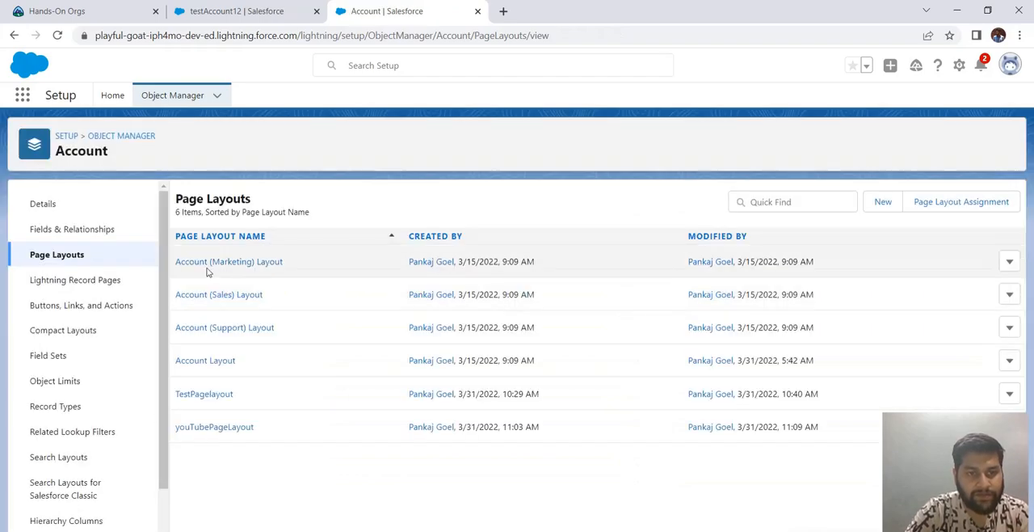
left_click(215, 428)
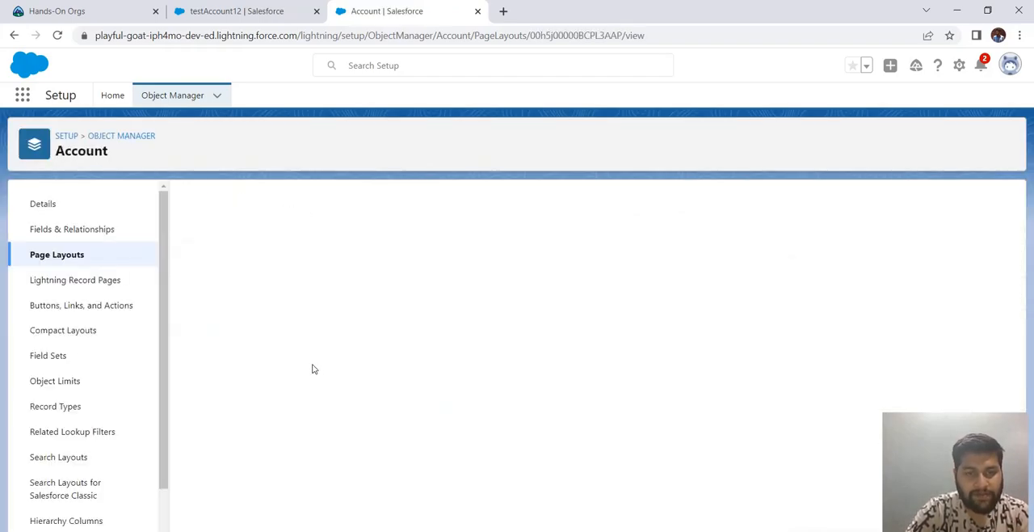
left_click_drag(339, 226, 319, 373)
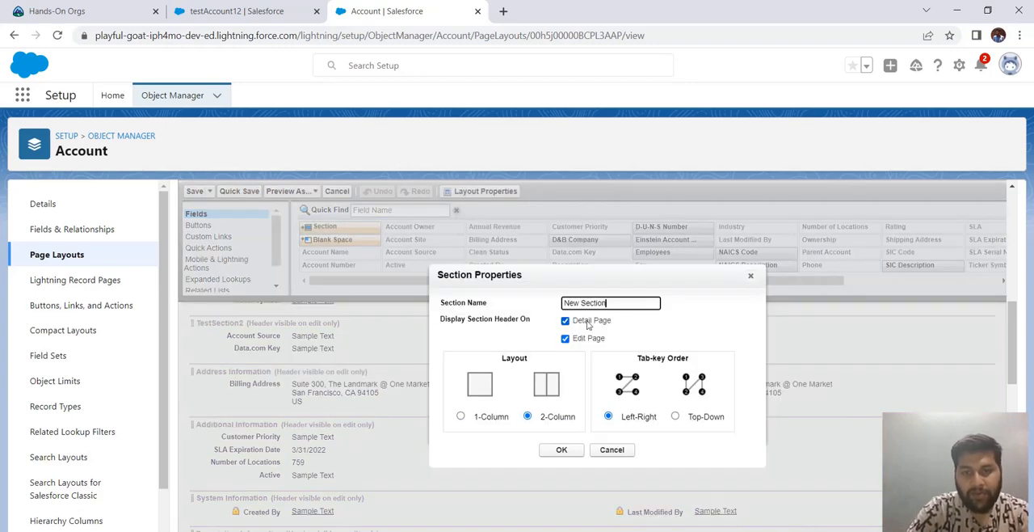
- Compare the section headers on testAccount12's detail page with the new section's Detail Page header display option
left_click(235, 11)
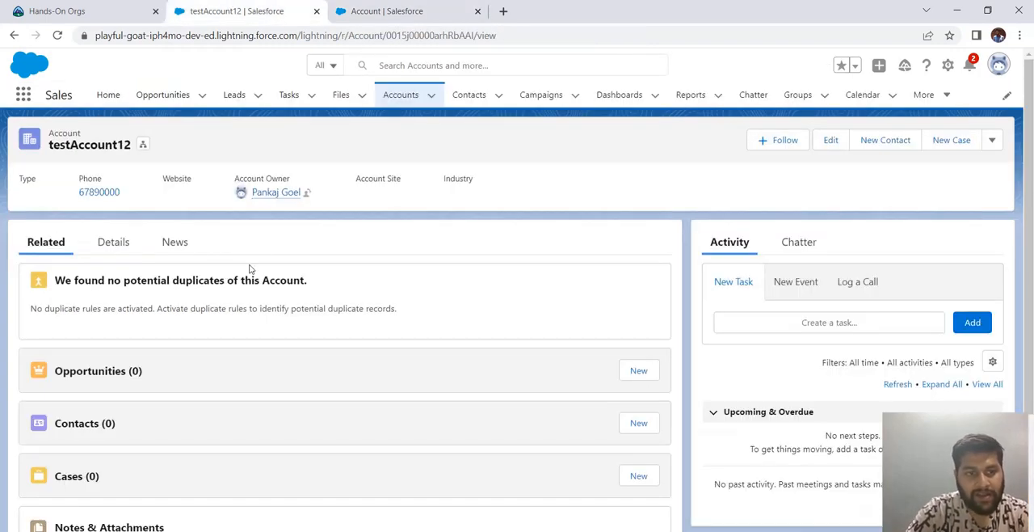
left_click(113, 242)
scroll(202, 355, "down", 1)
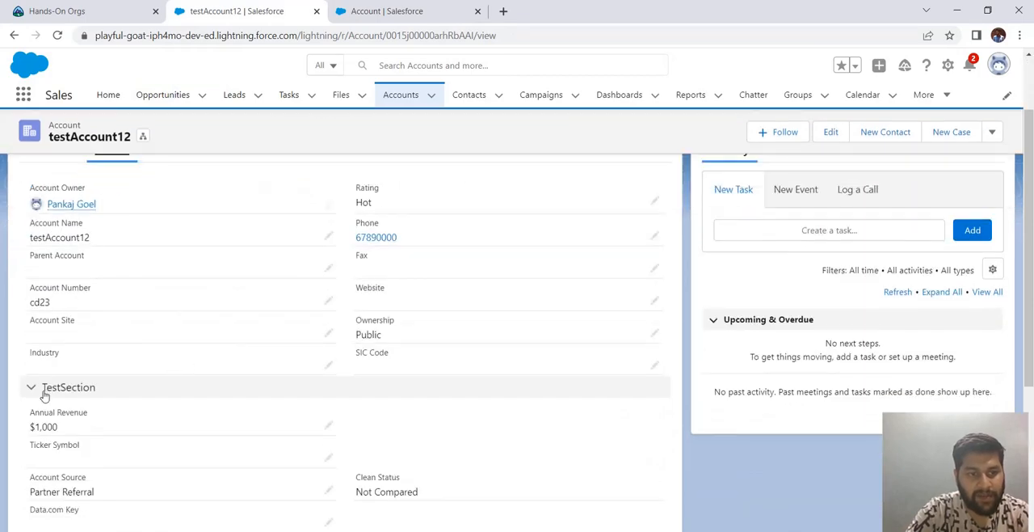
left_click(436, 8)
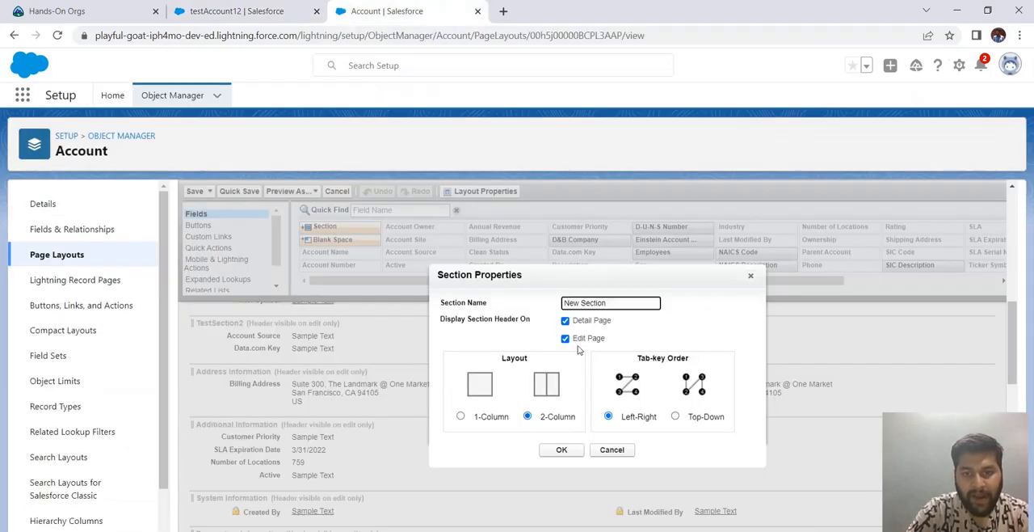
- Check the section headers on testAccount12's edit form and close the form without saving
left_click(242, 10)
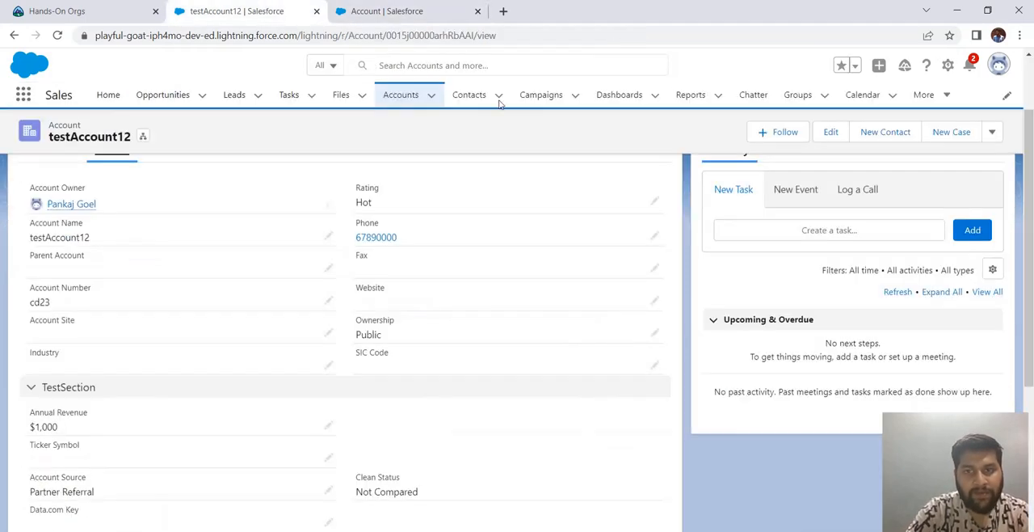
left_click(825, 139)
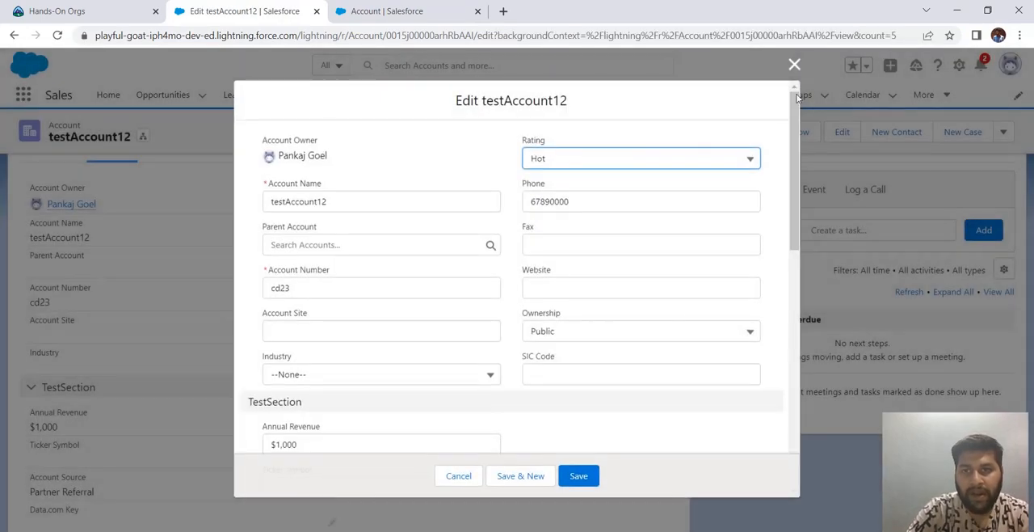
left_click(796, 64)
- Compare the section headers on a blank new account form with the layout's Edit Page header option, and discard the form
left_click(421, 97)
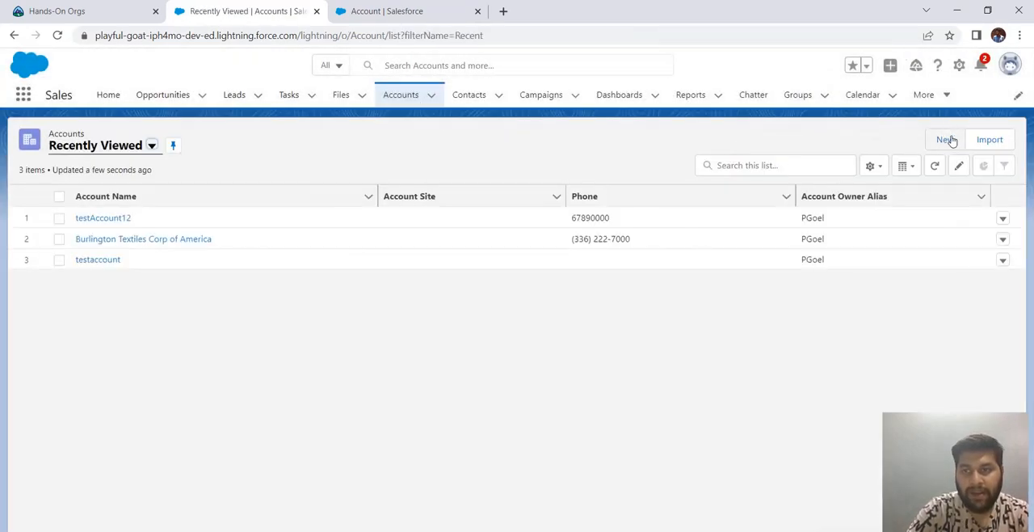
left_click(944, 139)
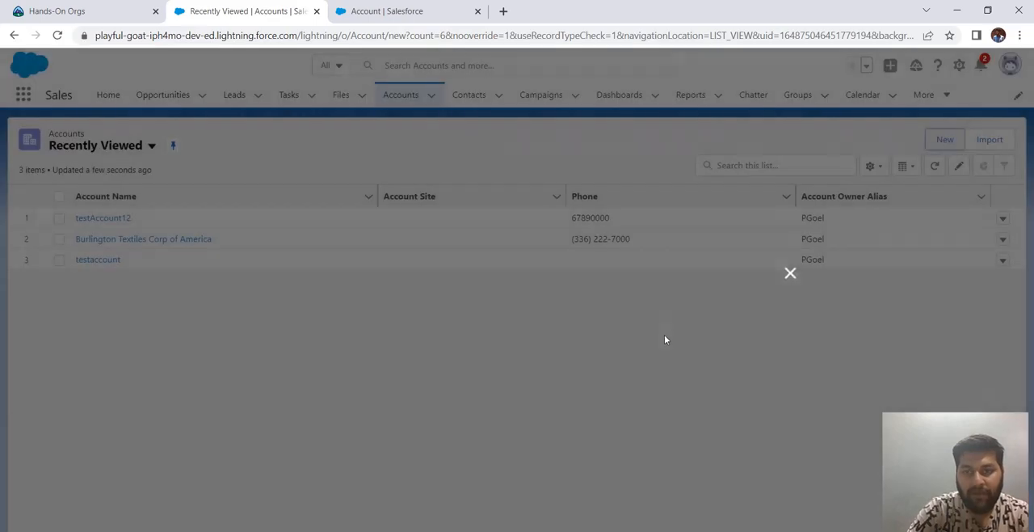
scroll(453, 265, "down", 5)
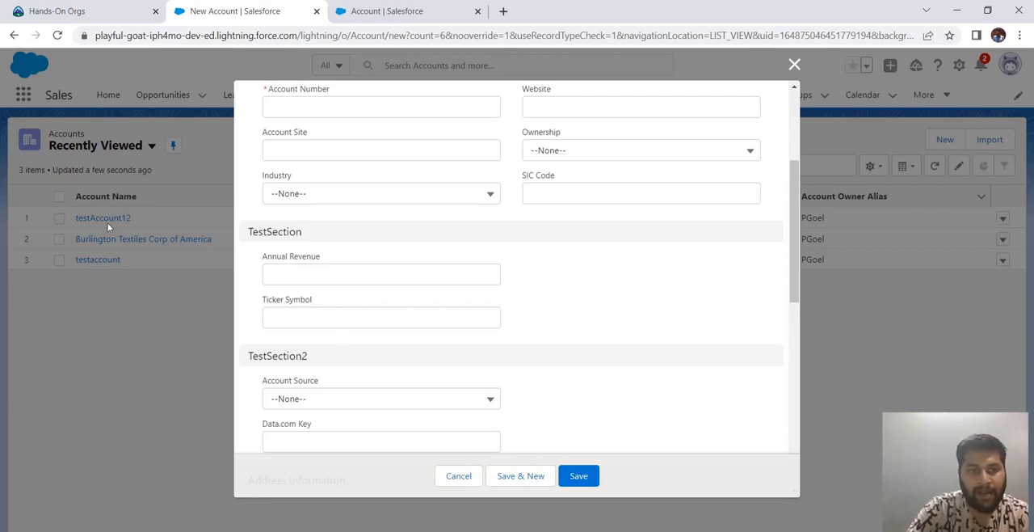
left_click(411, 9)
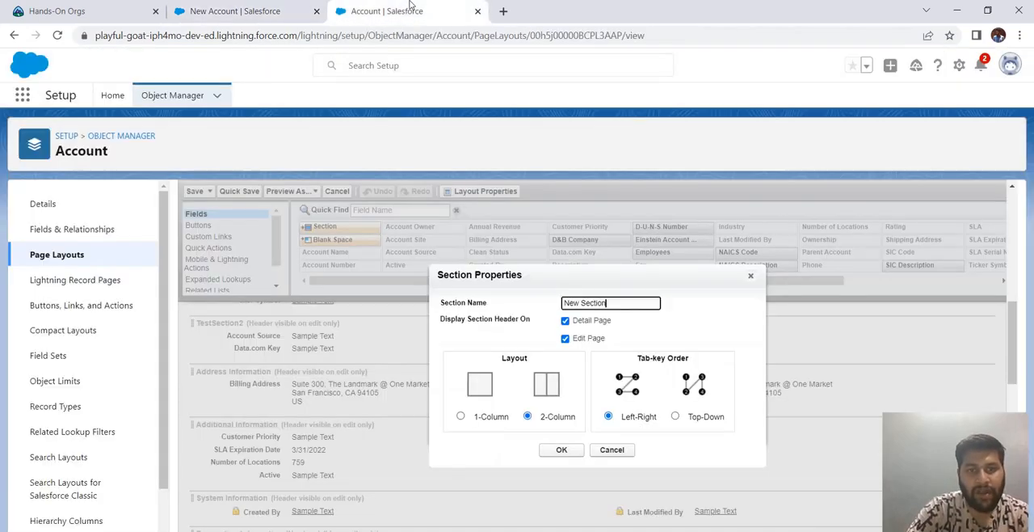
left_click(279, 9)
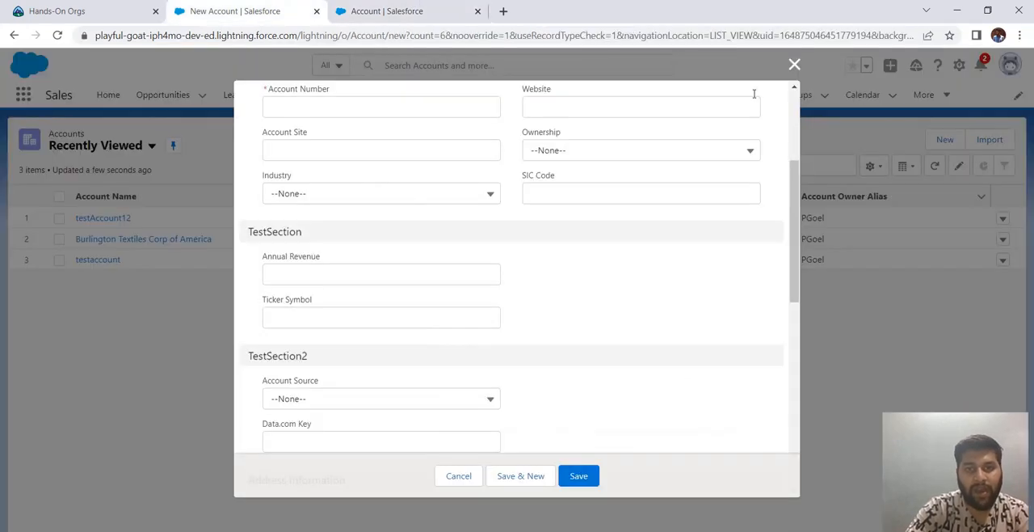
left_click(795, 64)
- Open the testAccount12 record and examine its related lists, from Opportunities to Notes & Attachments
left_click(118, 217)
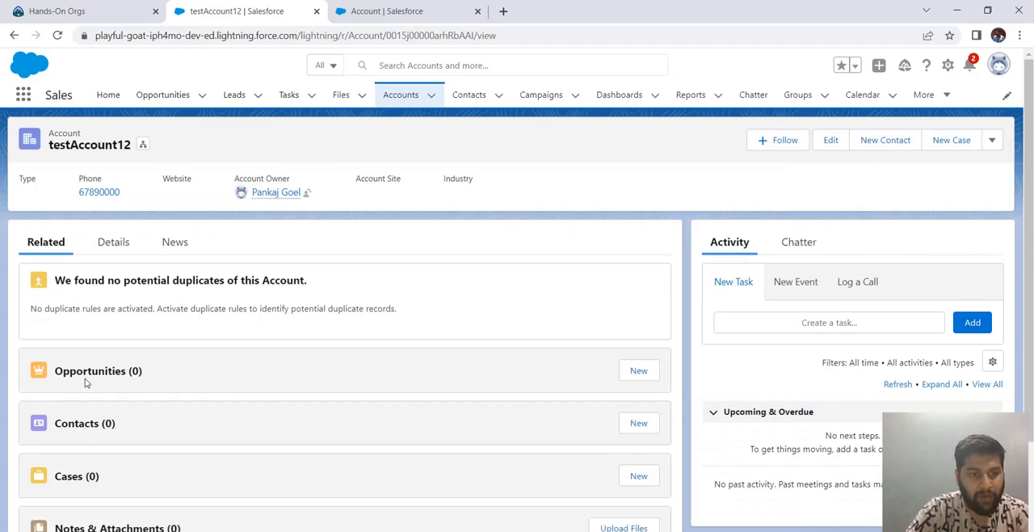
scroll(172, 388, "down", 2)
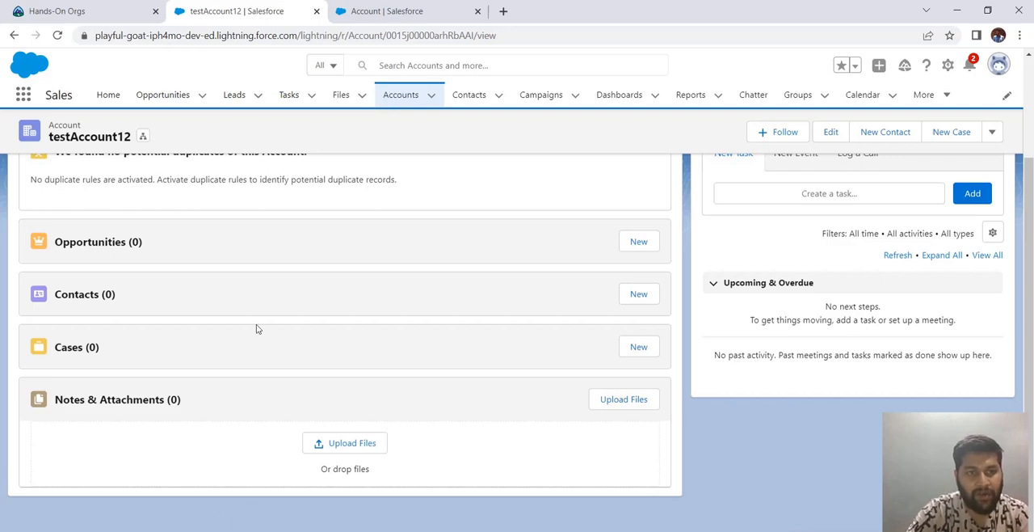
scroll(257, 329, "up", 3)
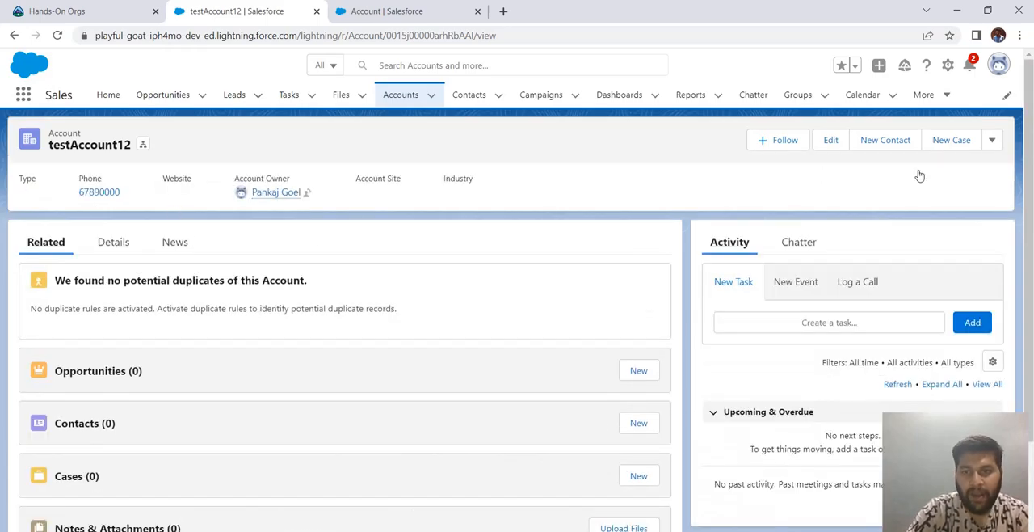